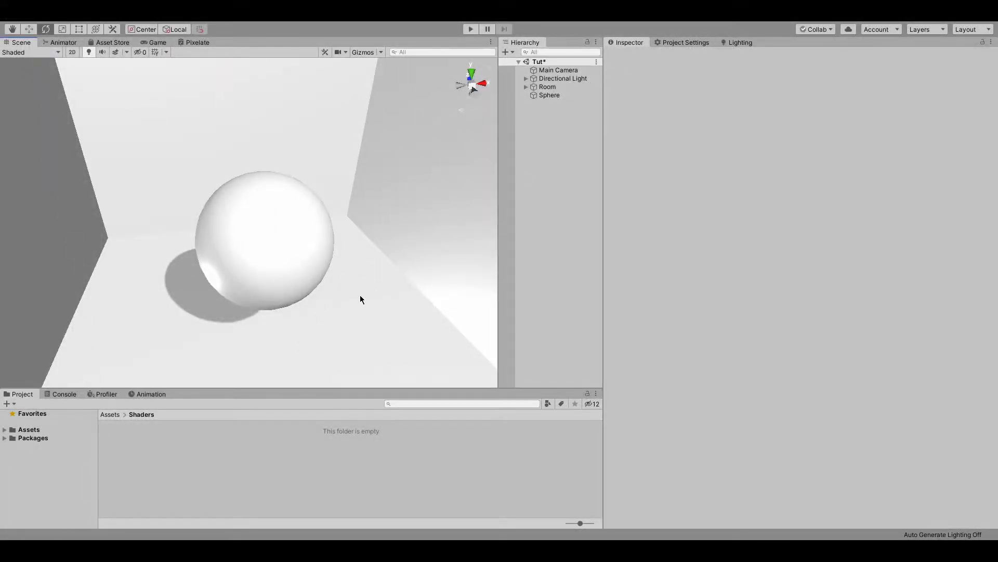
# - Start creating a new Unlit Graph shader named Dither inside the Shaders folder
pyautogui.click(187, 451)
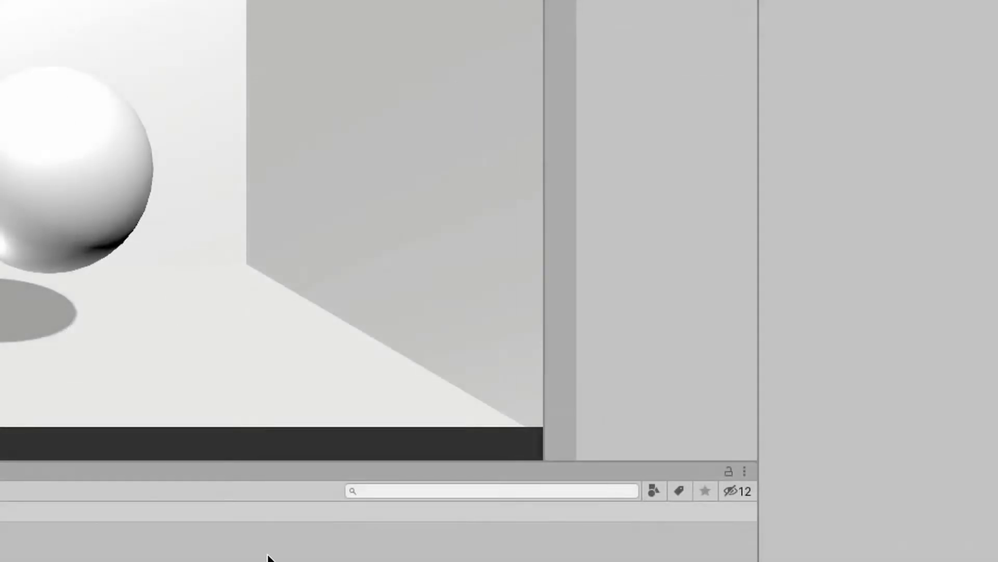
pyautogui.rightClick(187, 451)
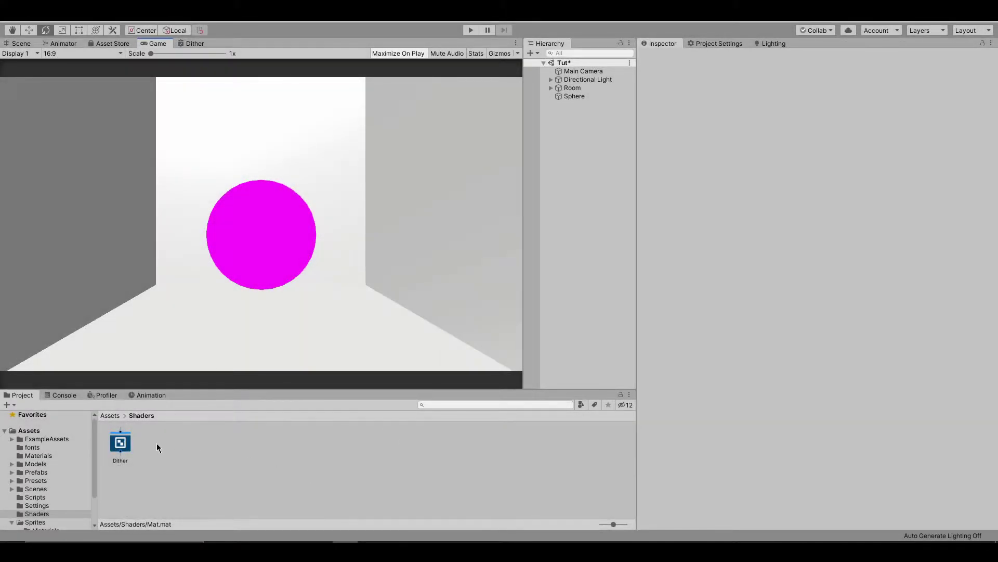
# - Create a material named 'mat' in Shaders and assign the Dither shader to it
pyautogui.rightClick(256, 450)
pyautogui.moveTo(327, 187)
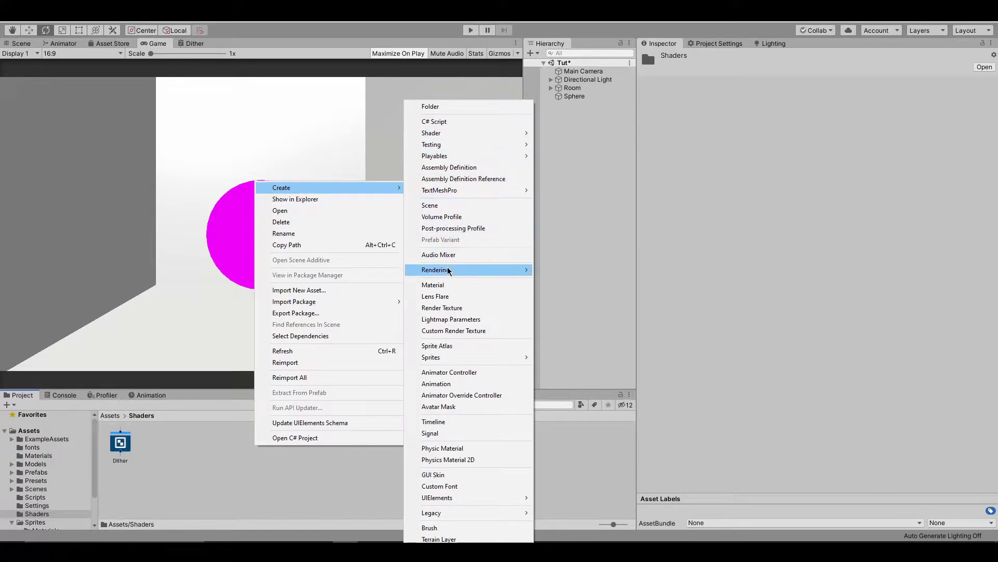
pyautogui.click(446, 285)
pyautogui.write('mat')
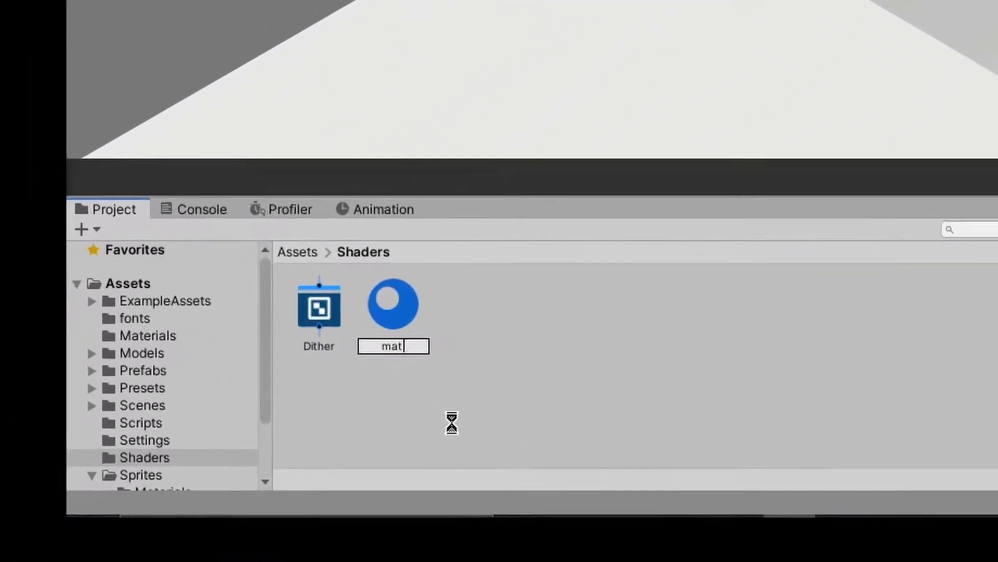
pyautogui.press('Return')
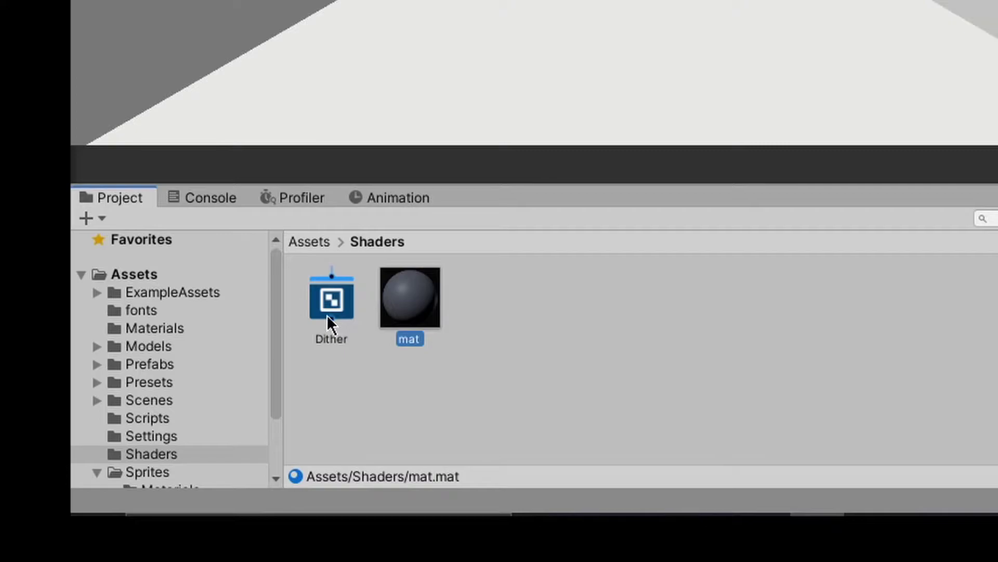
pyautogui.moveTo(327, 314); pyautogui.dragTo(414, 309)
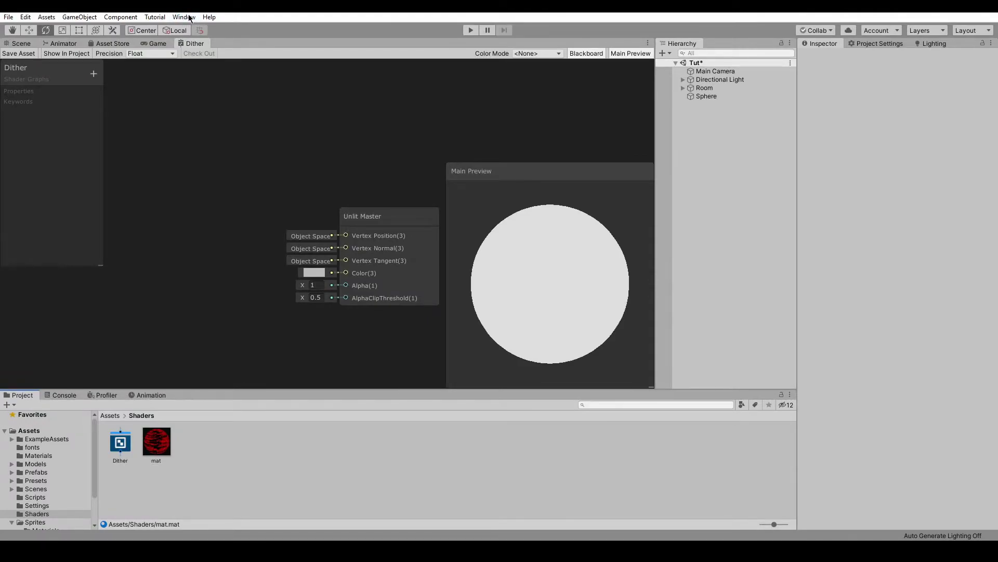
pyautogui.click(189, 18)
pyautogui.click(203, 82)
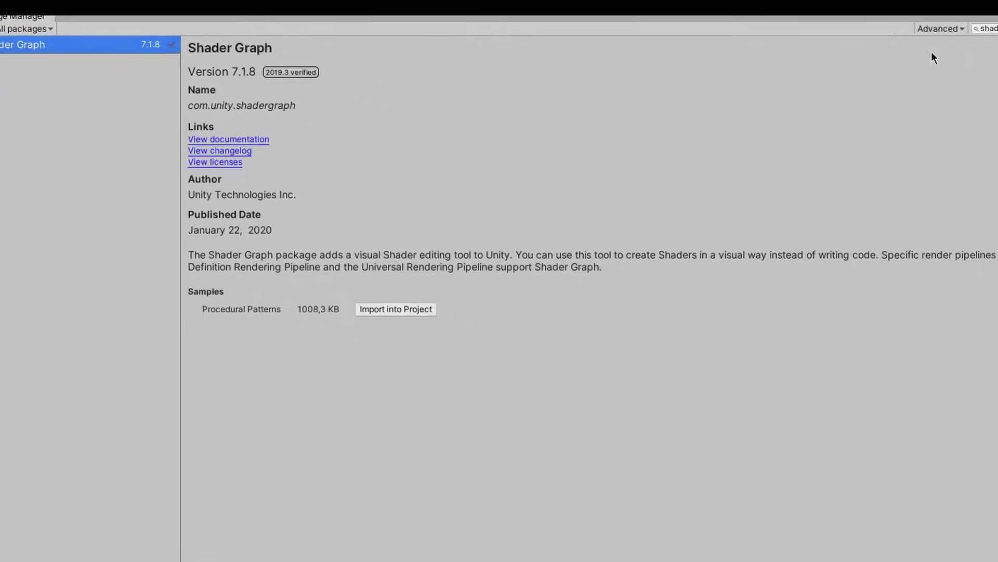
pyautogui.click(770, 20)
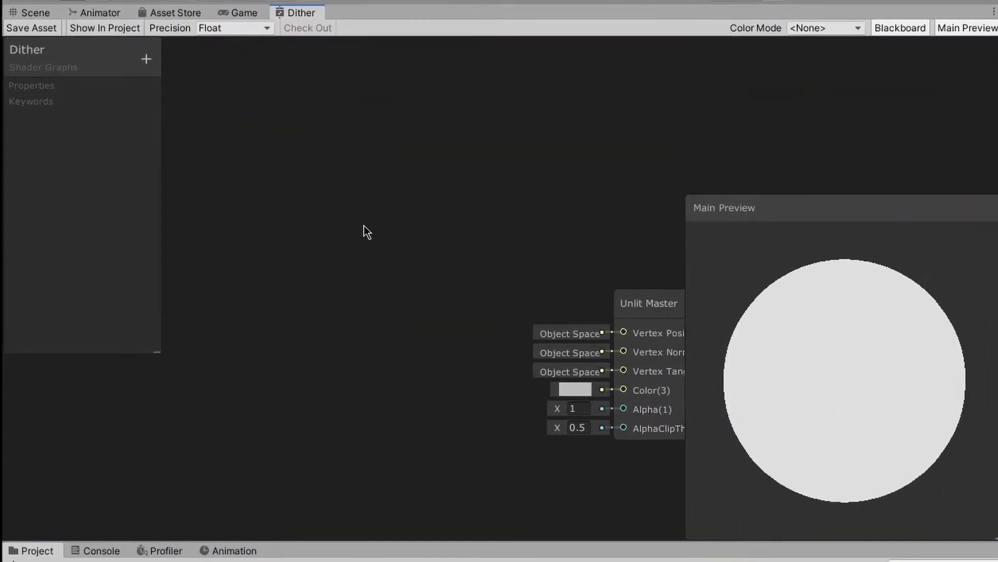
# - Add an exposed Texture2D property to the blackboard with Texture5 as its default texture
pyautogui.rightClick(351, 328)
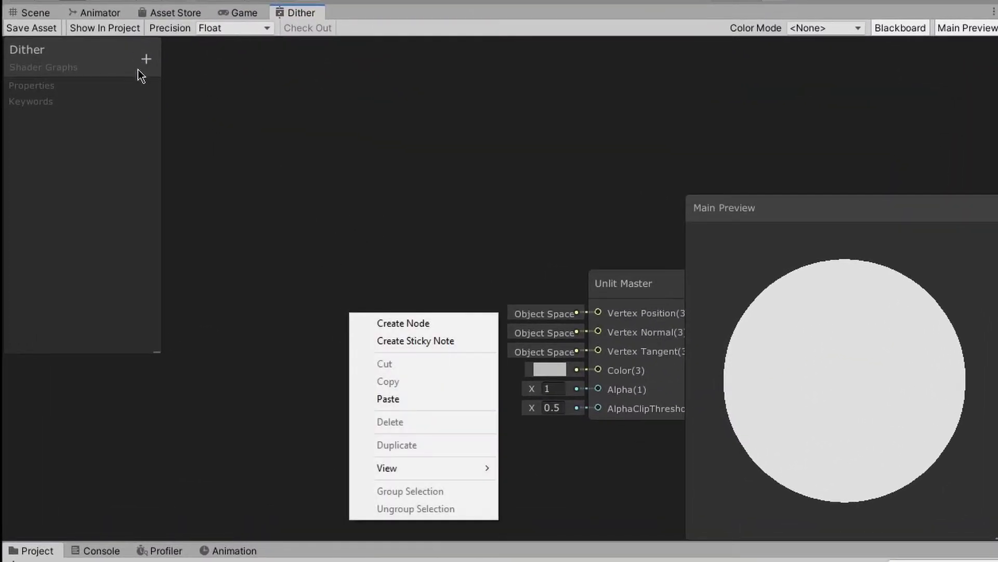
pyautogui.click(143, 64)
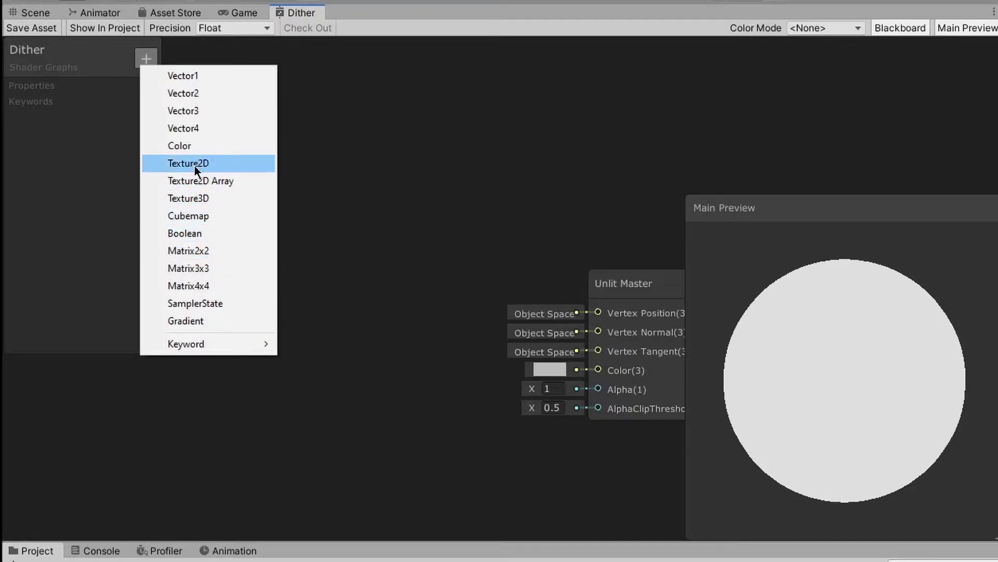
pyautogui.click(192, 165)
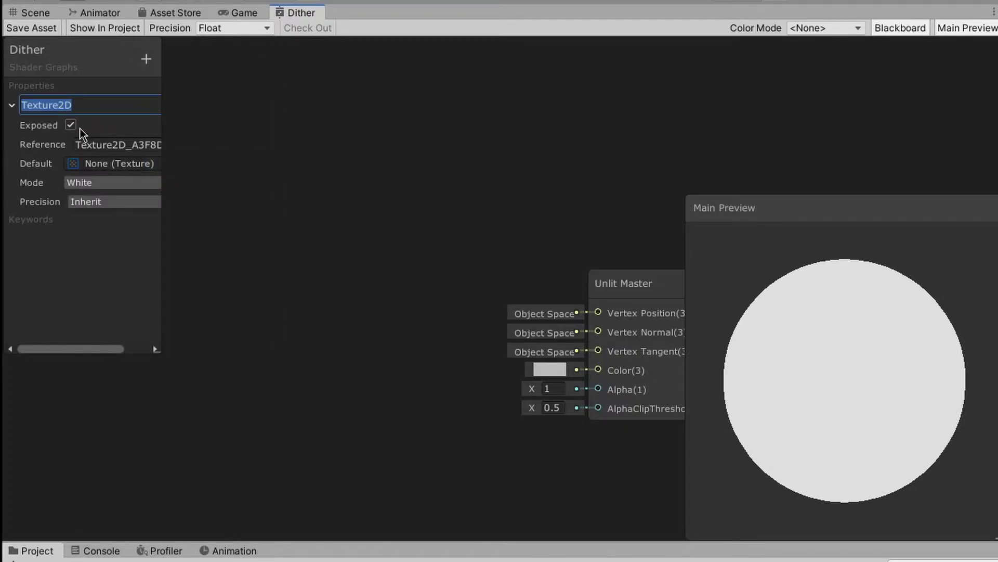
pyautogui.click(78, 290)
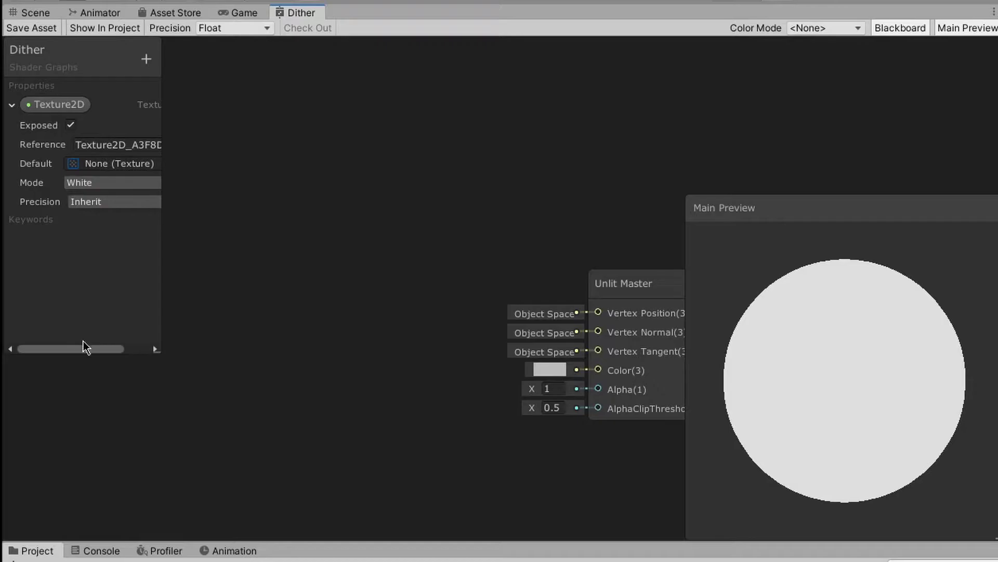
pyautogui.moveTo(83, 346); pyautogui.dragTo(123, 347)
pyautogui.click(143, 164)
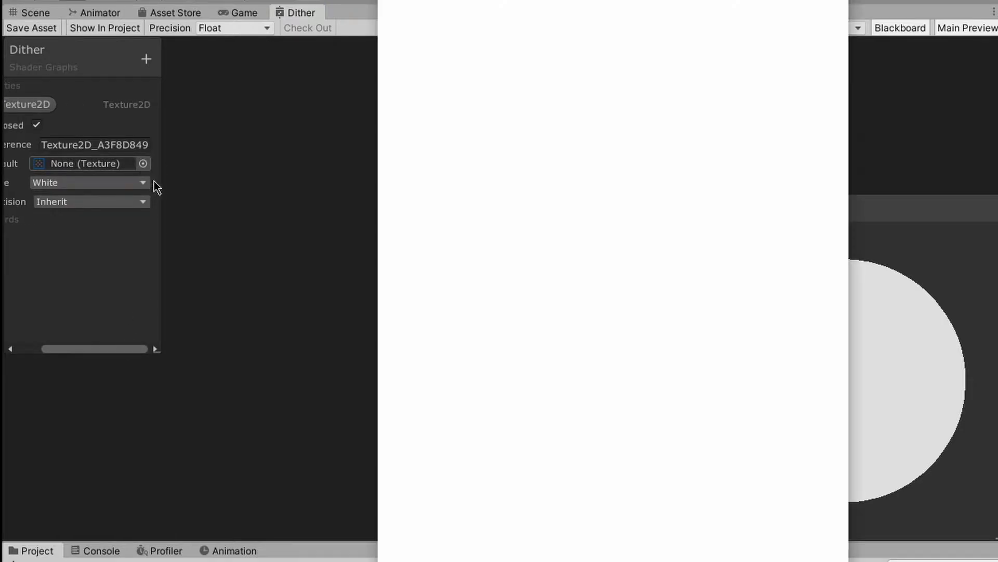
pyautogui.scroll(-5, 668, 312)
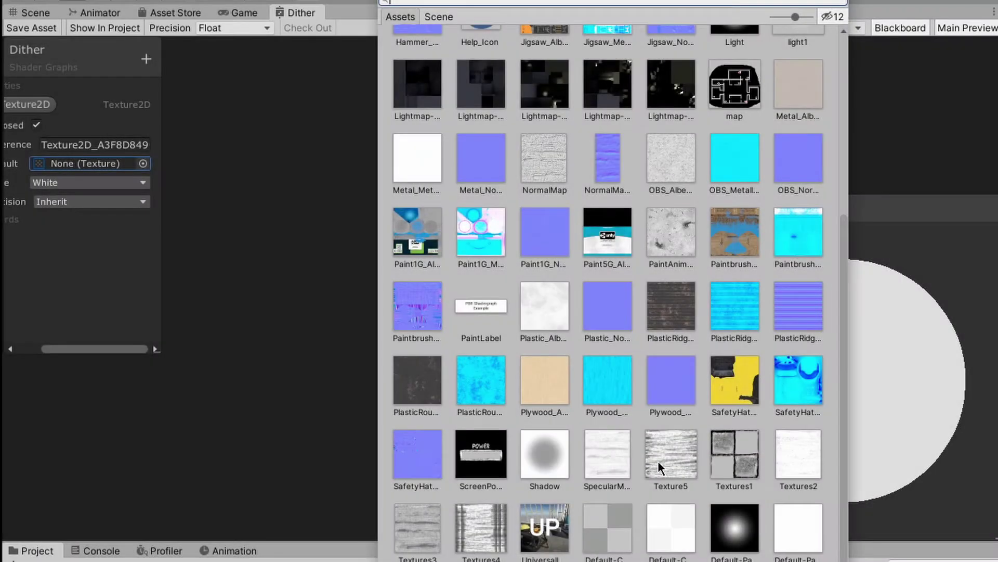
pyautogui.doubleClick(659, 467)
pyautogui.moveTo(283, 283); pyautogui.dragTo(400, 279, button='middle')
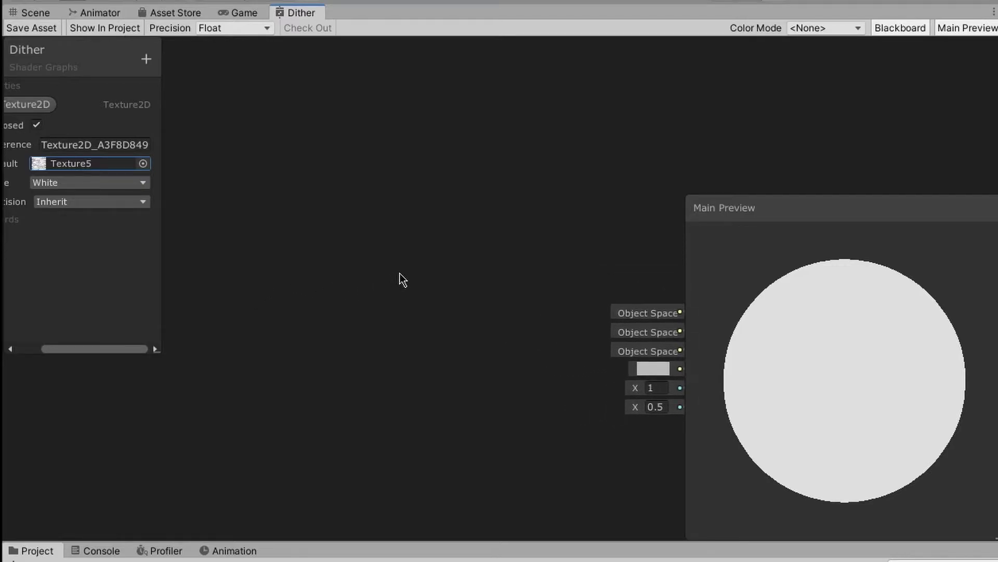
pyautogui.moveTo(105, 348); pyautogui.dragTo(65, 349)
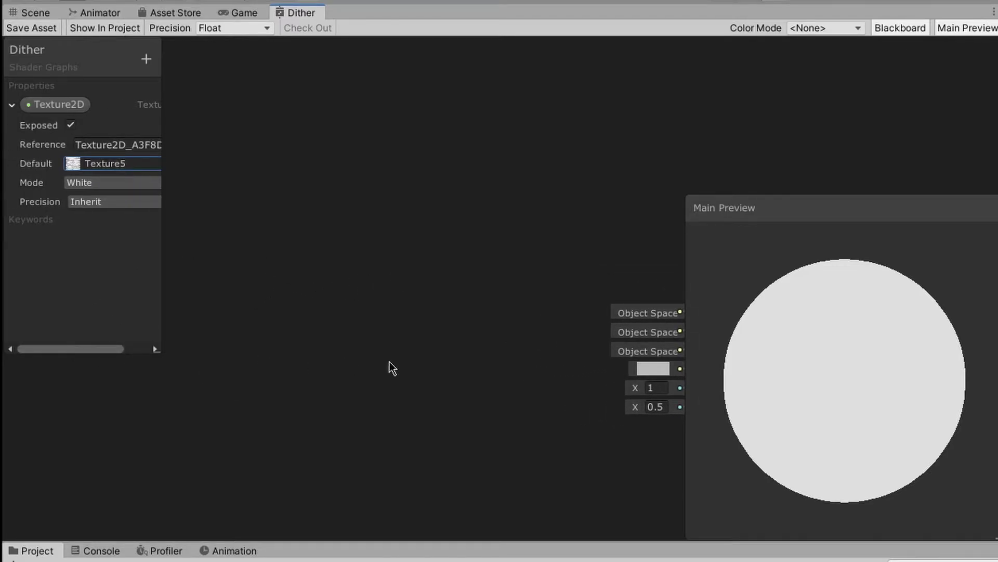
pyautogui.rightClick(364, 334)
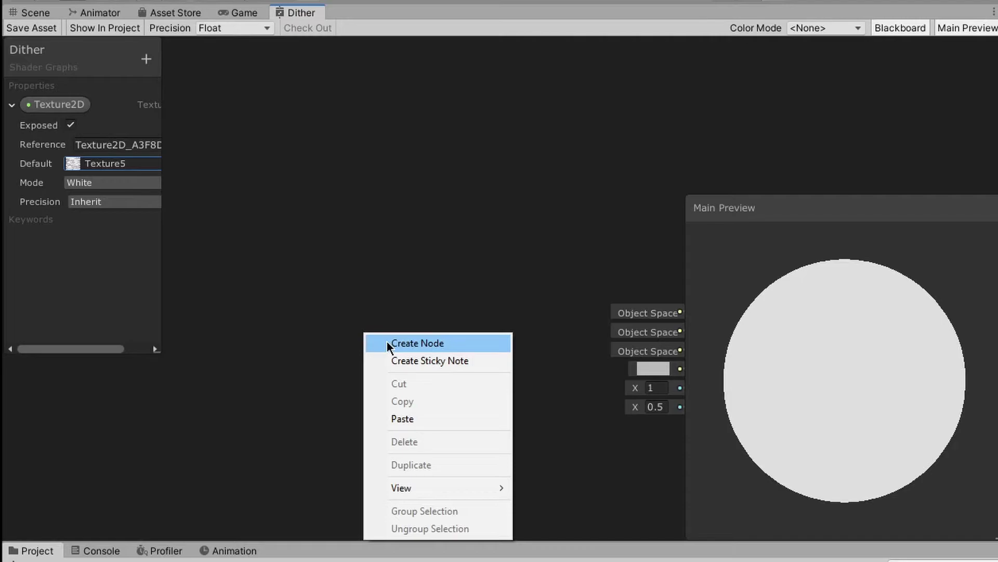
# - Add a Color node, convert it to an exposed blue Color property, and position it on the canvas
pyautogui.click(389, 343)
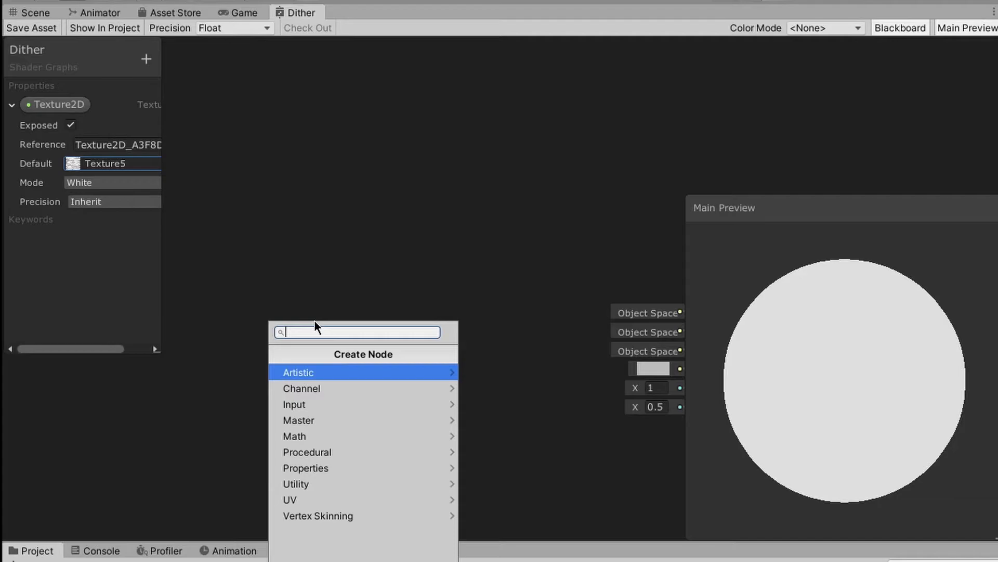
pyautogui.write('color')
pyautogui.press('Down')
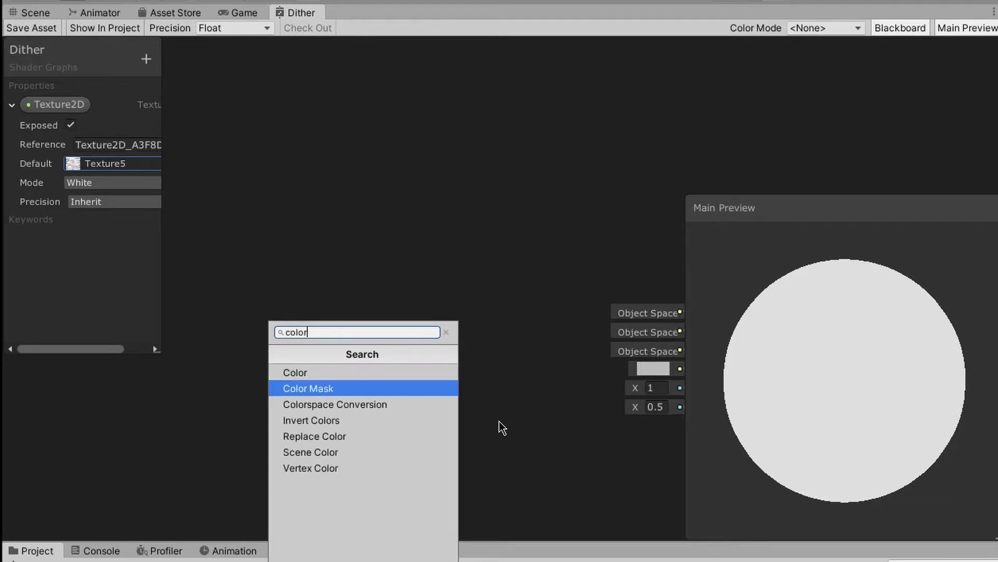
pyautogui.click(340, 377)
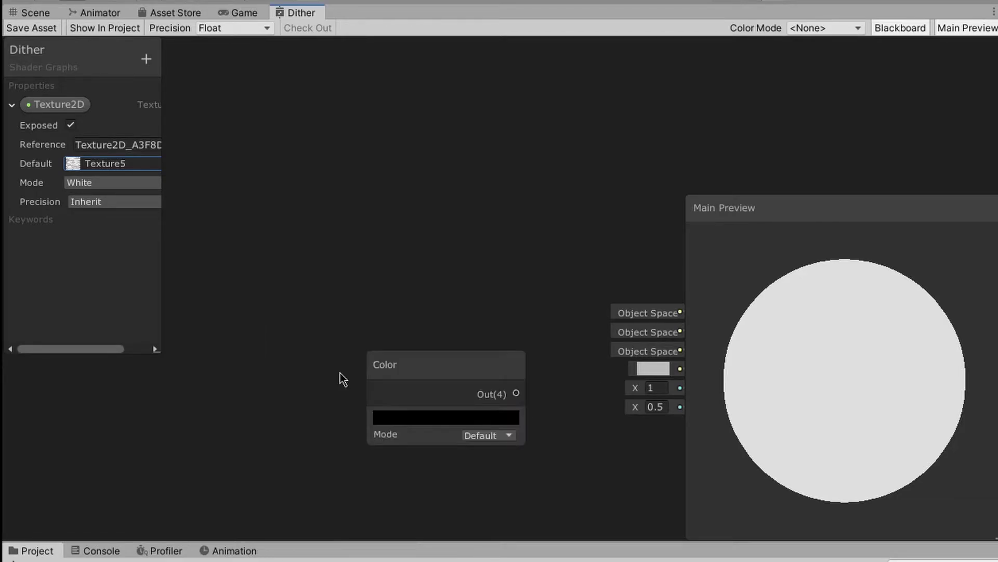
pyautogui.moveTo(390, 359); pyautogui.dragTo(285, 297)
pyautogui.rightClick(288, 316)
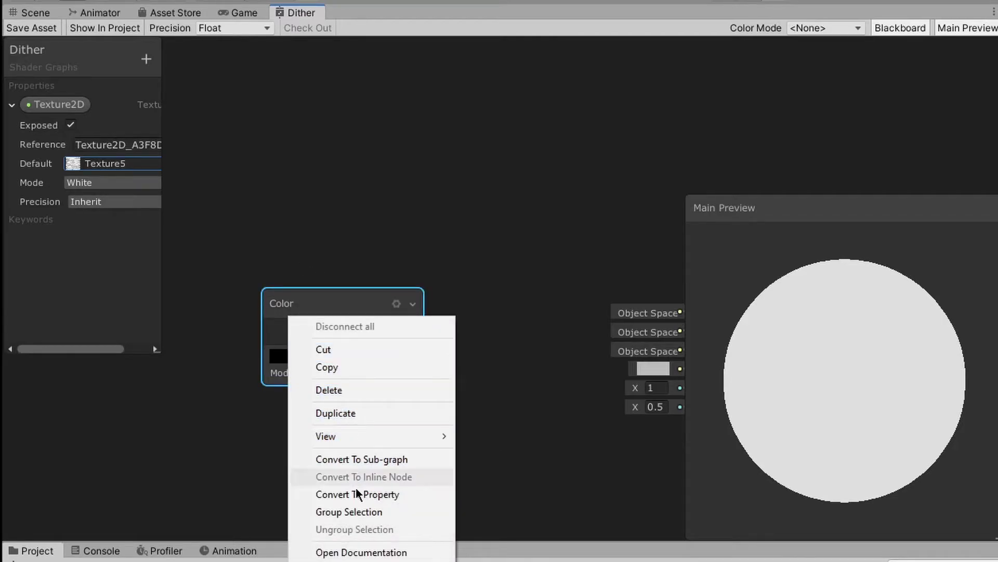
pyautogui.click(366, 496)
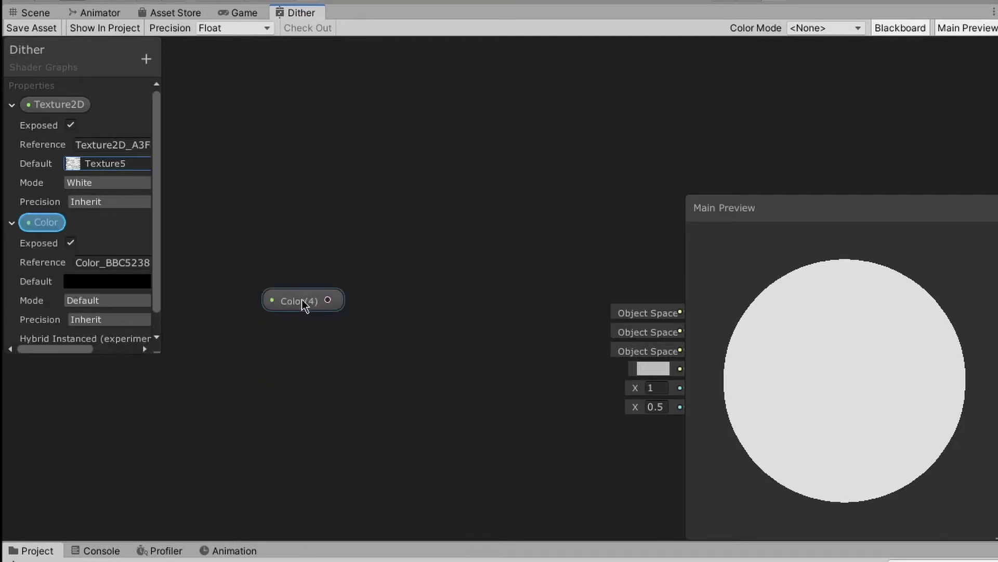
pyautogui.moveTo(303, 299)
pyautogui.mouseDown()
pyautogui.moveTo(269, 298)
pyautogui.moveTo(326, 419)
pyautogui.mouseUp()
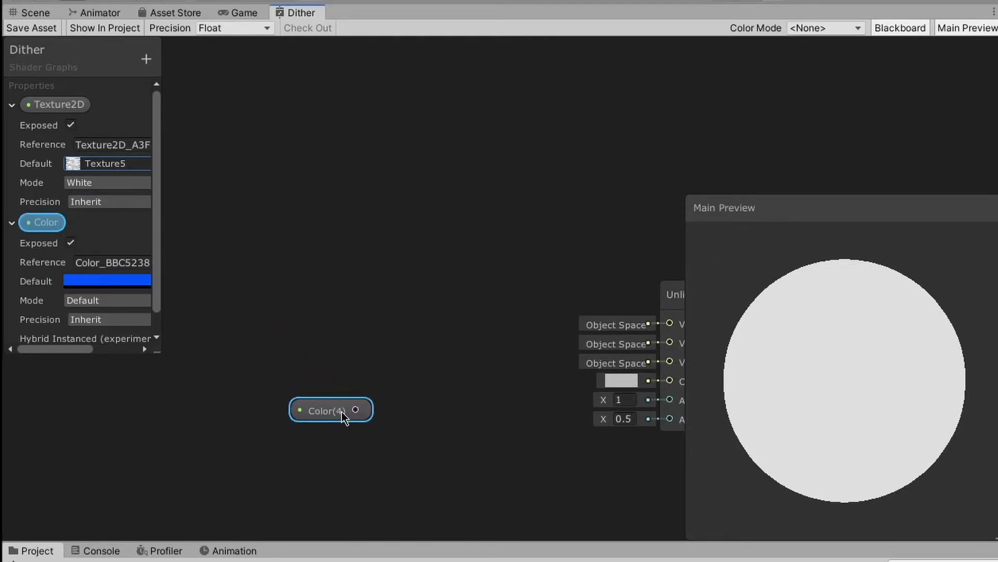
pyautogui.moveTo(461, 342); pyautogui.dragTo(517, 350, button='middle')
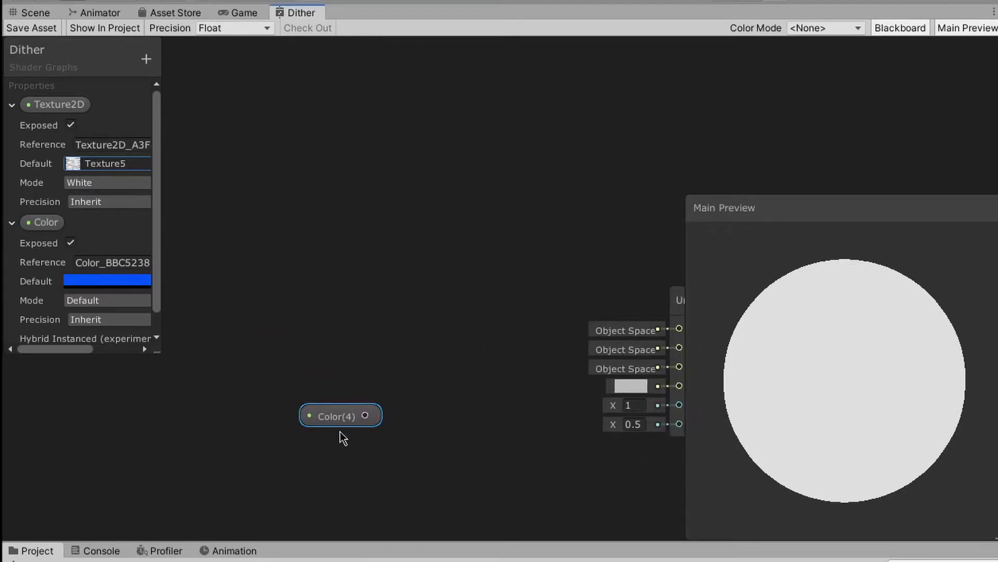
pyautogui.moveTo(341, 437); pyautogui.dragTo(378, 439)
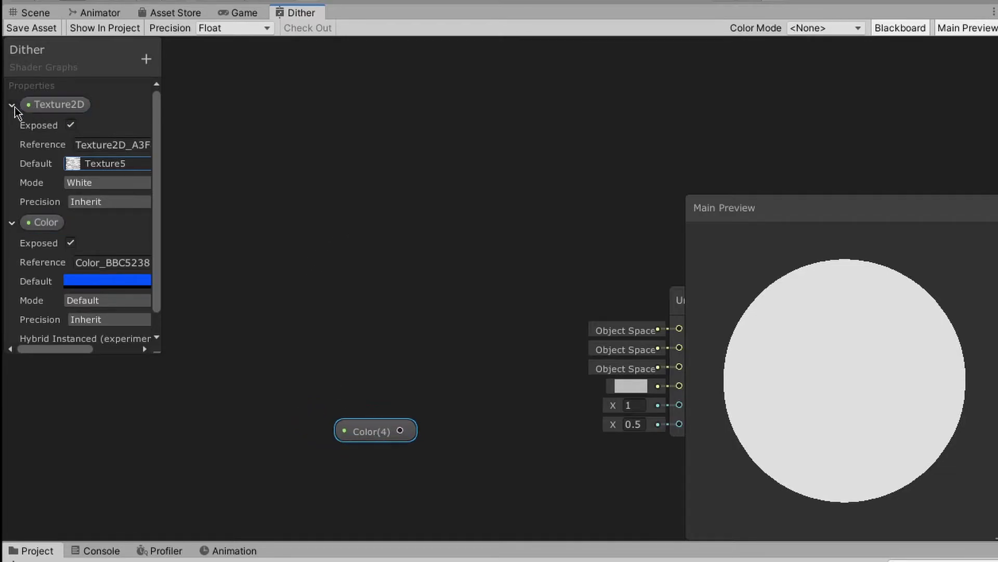
# - Drag the Texture2D property from the blackboard onto the canvas as a node
pyautogui.moveTo(34, 107); pyautogui.dragTo(309, 173)
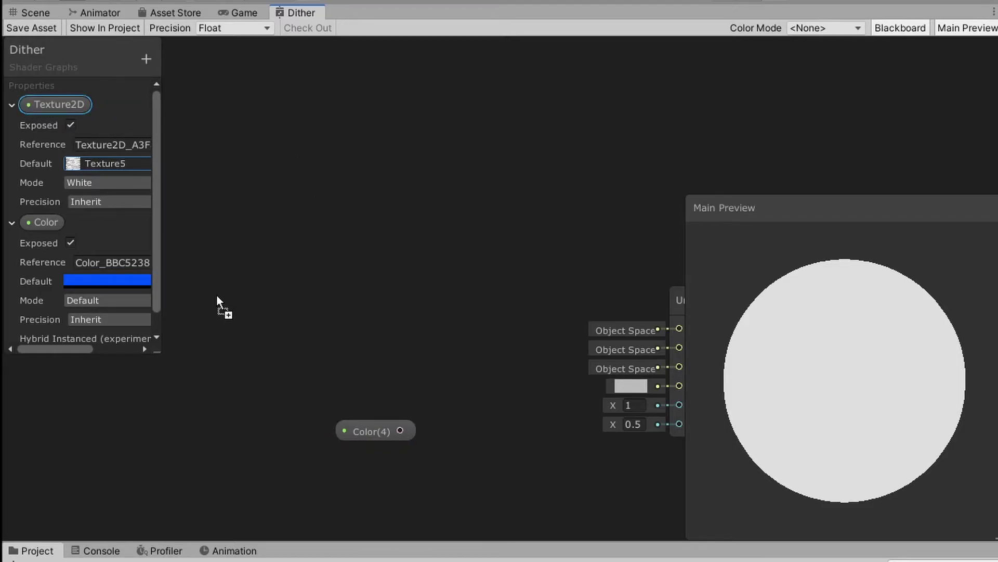
pyautogui.moveTo(207, 319); pyautogui.dragTo(207, 319)
pyautogui.click(215, 328)
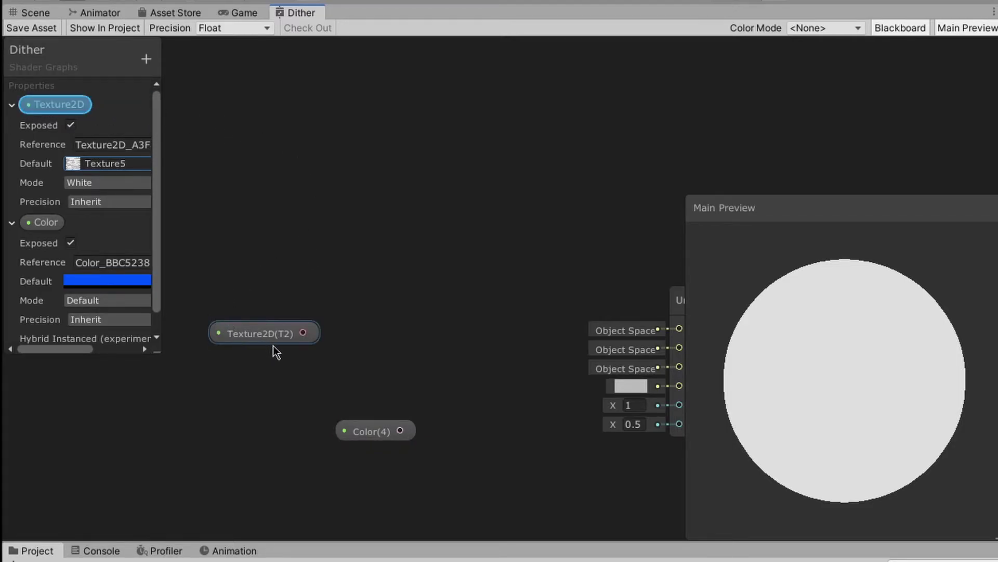
pyautogui.moveTo(273, 340); pyautogui.dragTo(230, 324)
# - Add a Sample Texture 2D node fed by the Texture2D property and arrange the nodes
pyautogui.rightClick(407, 245)
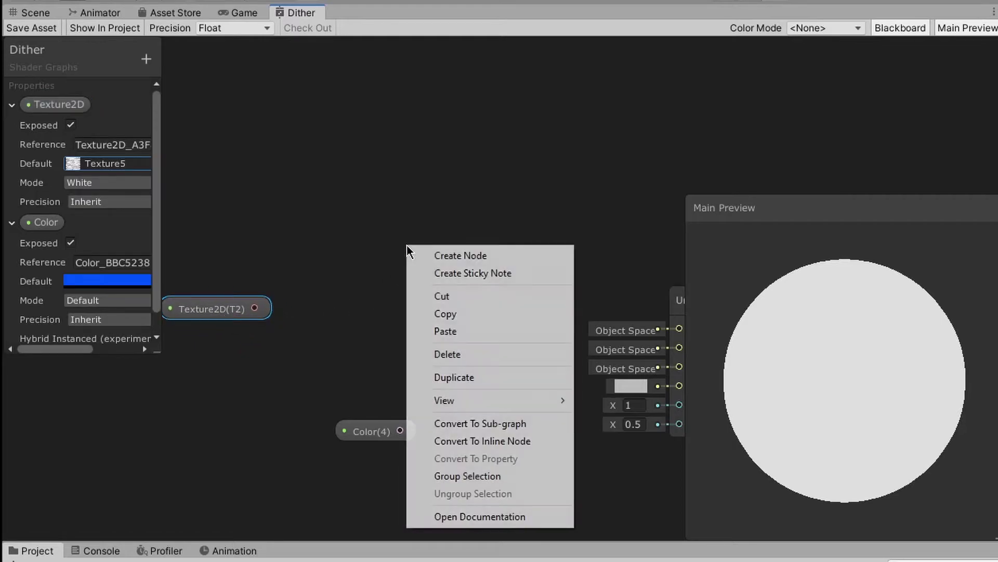
pyautogui.click(459, 262)
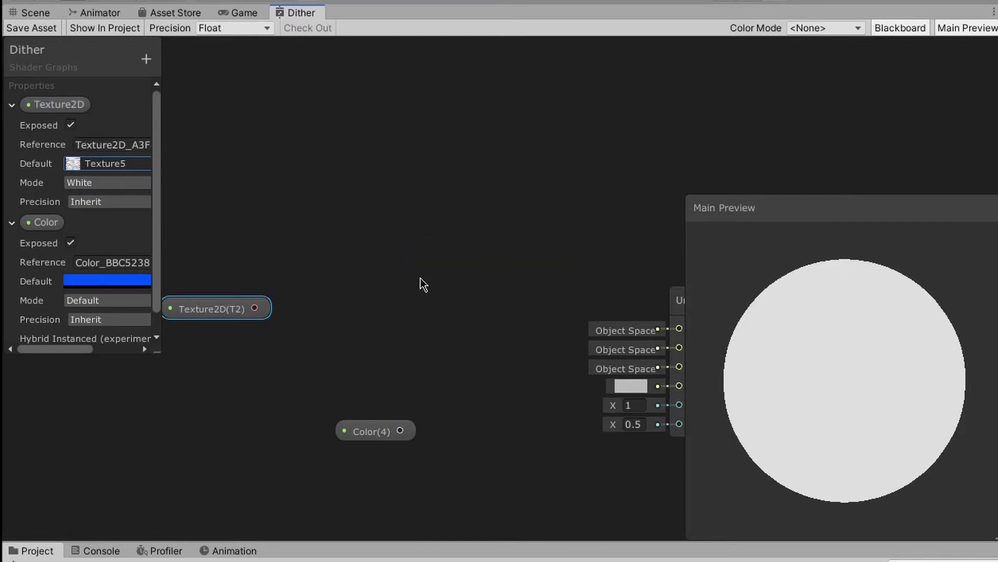
pyautogui.write('sample')
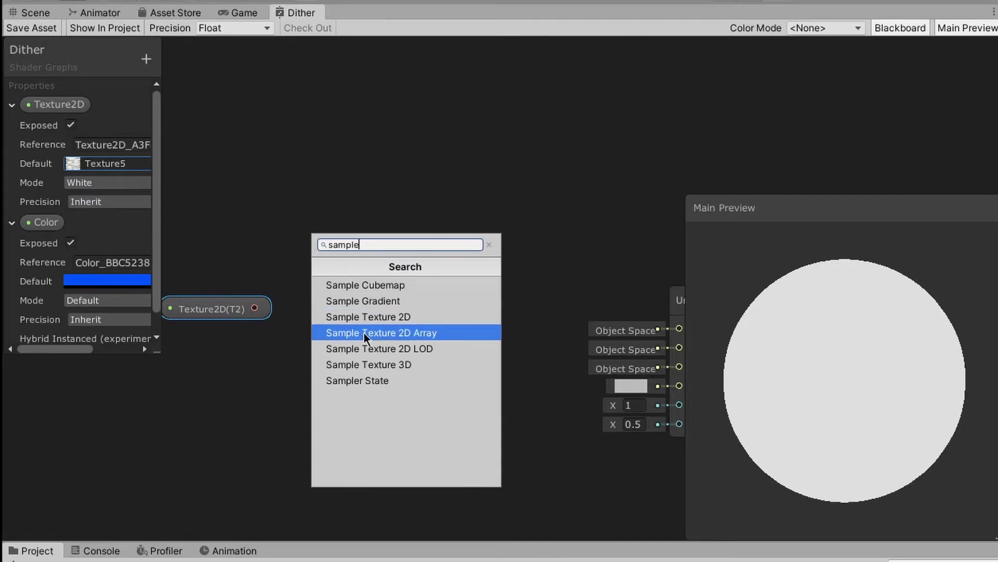
pyautogui.click(377, 318)
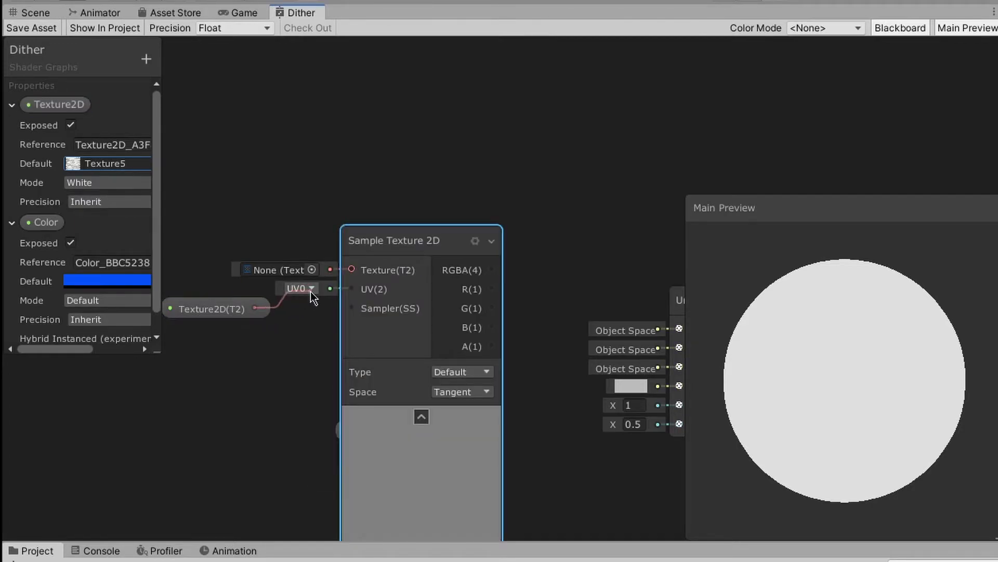
pyautogui.moveTo(258, 308); pyautogui.dragTo(352, 270)
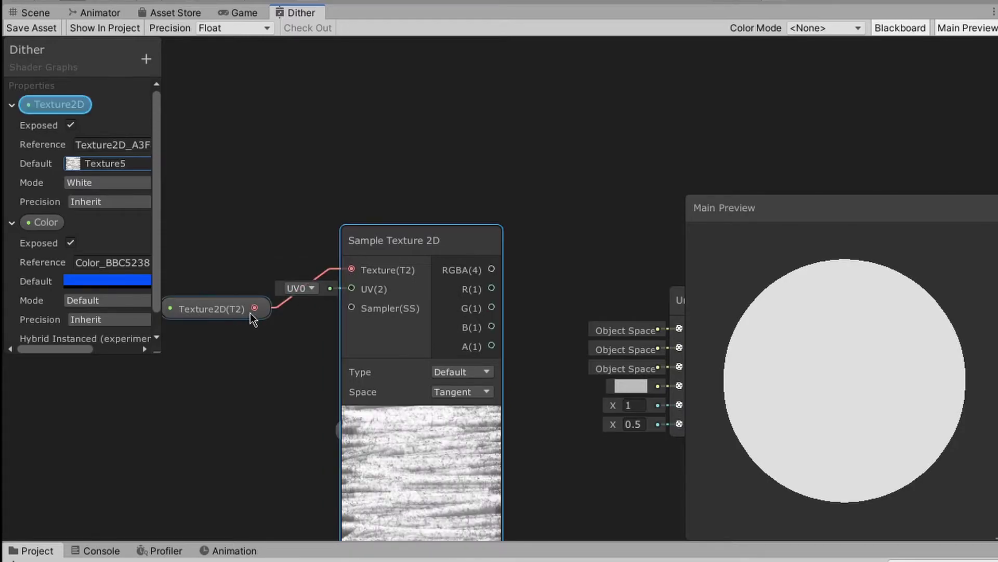
pyautogui.moveTo(249, 312); pyautogui.dragTo(204, 271)
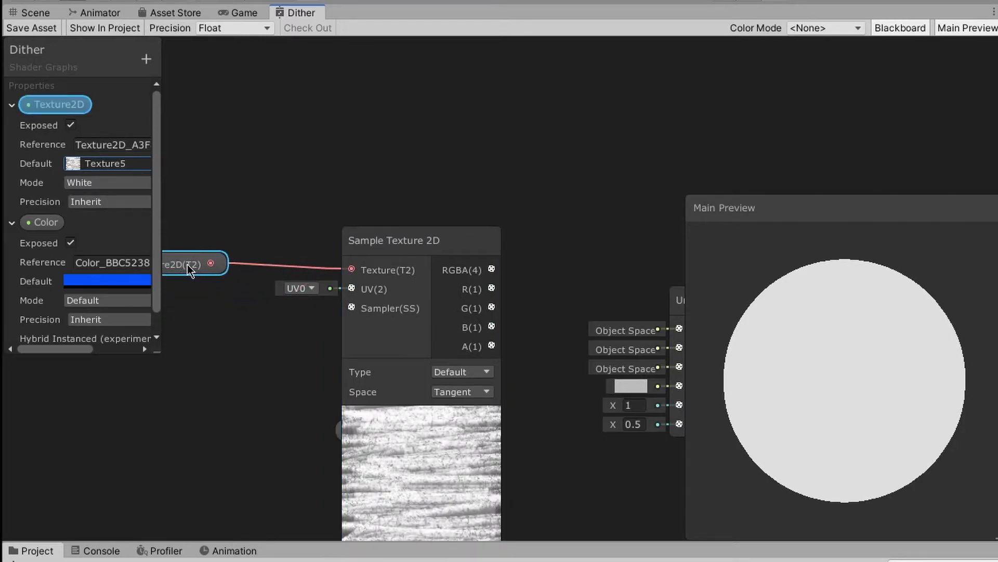
pyautogui.moveTo(386, 256)
pyautogui.mouseDown()
pyautogui.moveTo(365, 256)
pyautogui.moveTo(441, 181)
pyautogui.moveTo(493, 305)
pyautogui.mouseUp()
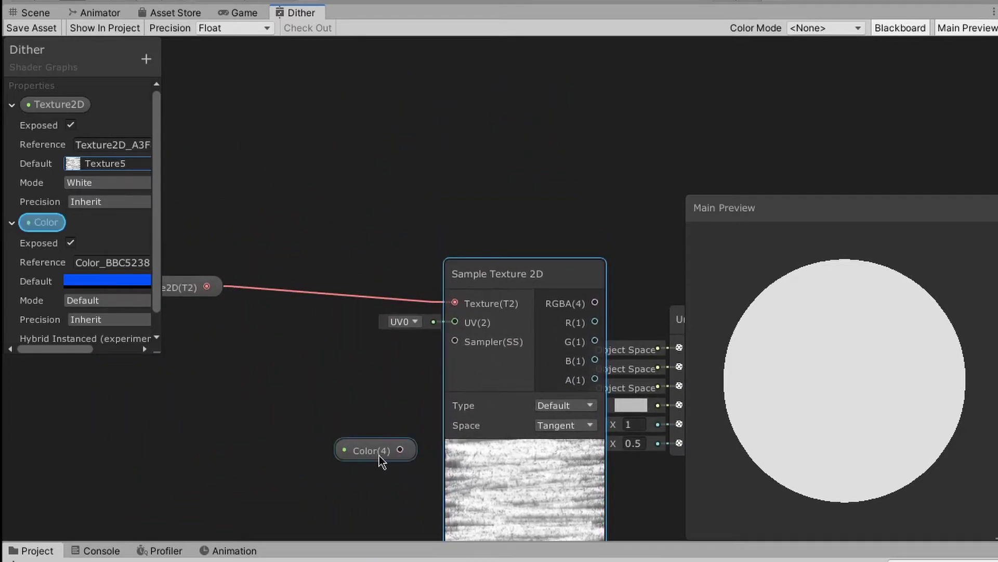
pyautogui.moveTo(381, 461); pyautogui.dragTo(216, 465)
pyautogui.moveTo(500, 279)
pyautogui.mouseDown()
pyautogui.moveTo(445, 261)
pyautogui.moveTo(360, 276)
pyautogui.mouseUp()
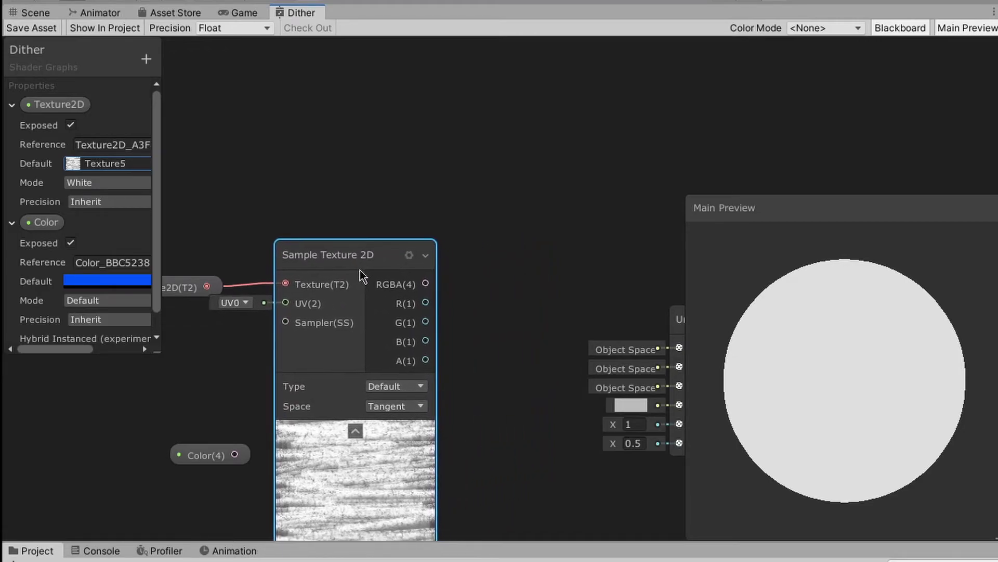
pyautogui.moveTo(455, 342); pyautogui.dragTo(396, 385, button='middle')
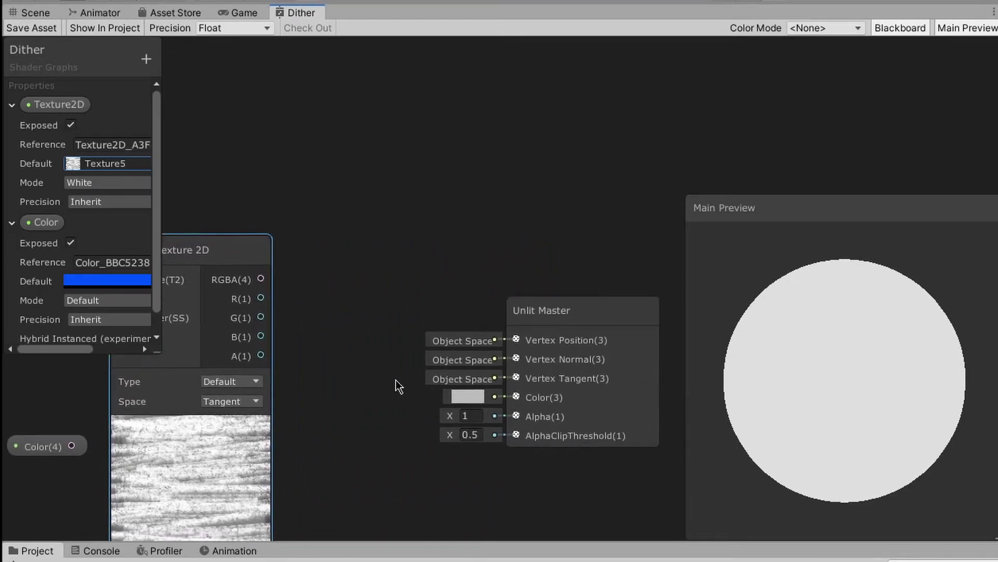
# - Add a Hue node beside the Color property and wire Color(4) into its In port
pyautogui.moveTo(479, 305); pyautogui.dragTo(639, 308)
pyautogui.moveTo(227, 307); pyautogui.dragTo(502, 291, button='middle')
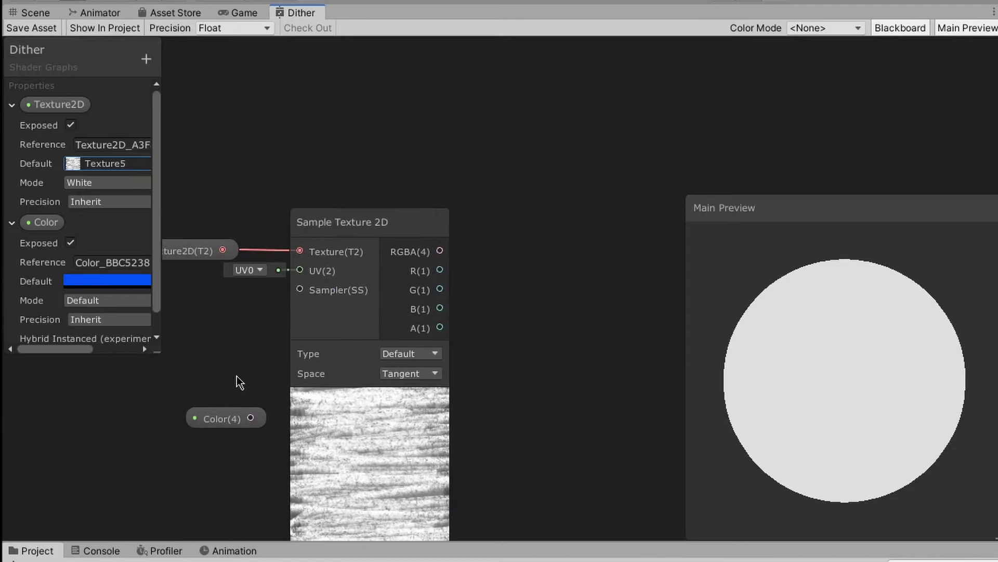
pyautogui.moveTo(221, 430); pyautogui.dragTo(472, 456)
pyautogui.moveTo(546, 262)
pyautogui.mouseDown(button='middle')
pyautogui.moveTo(516, 252)
pyautogui.moveTo(326, 256)
pyautogui.mouseUp(button='middle')
pyautogui.rightClick(394, 381)
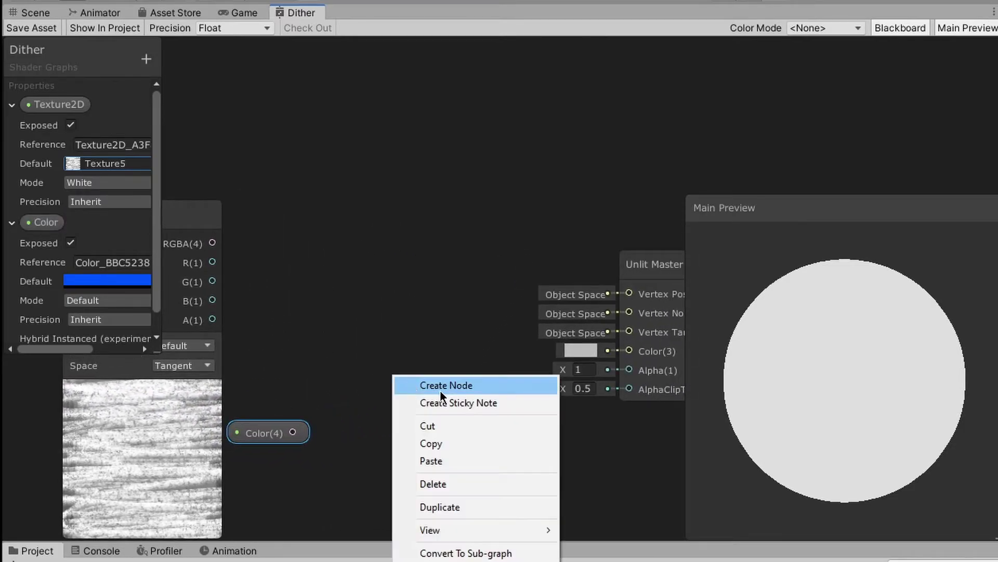
pyautogui.click(419, 385)
pyautogui.write('hue')
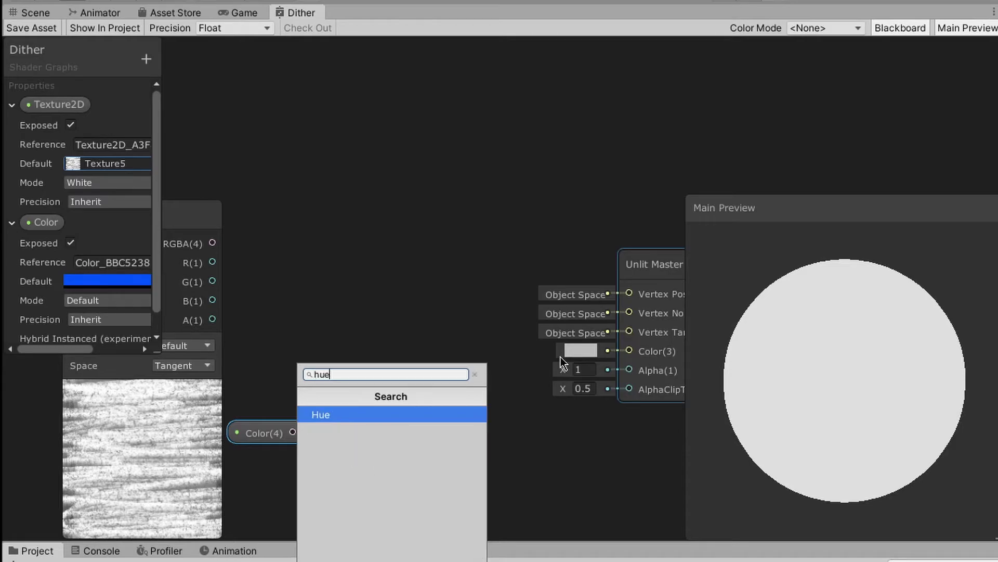
pyautogui.click(331, 416)
pyautogui.moveTo(439, 407); pyautogui.dragTo(398, 362)
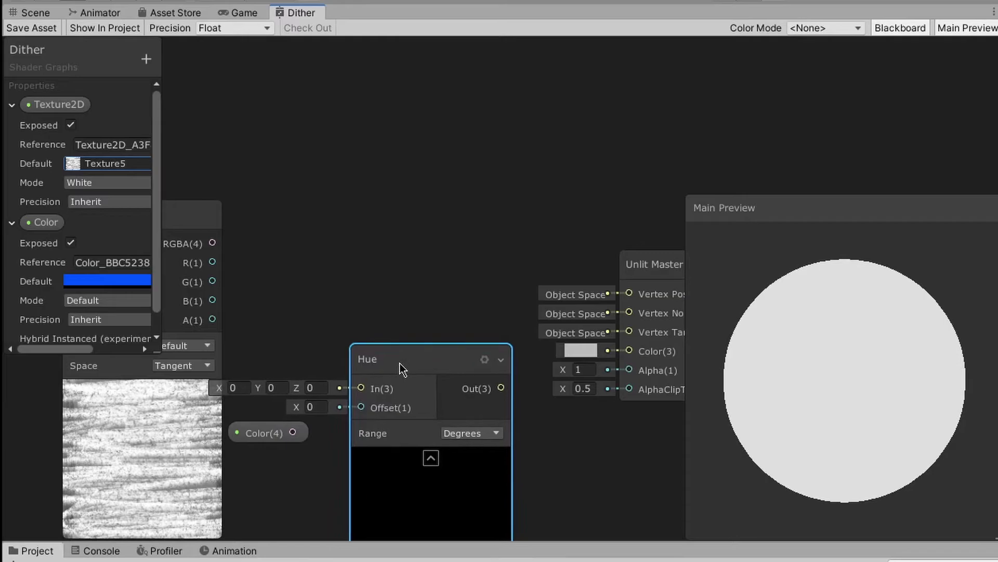
pyautogui.moveTo(294, 432); pyautogui.dragTo(360, 389)
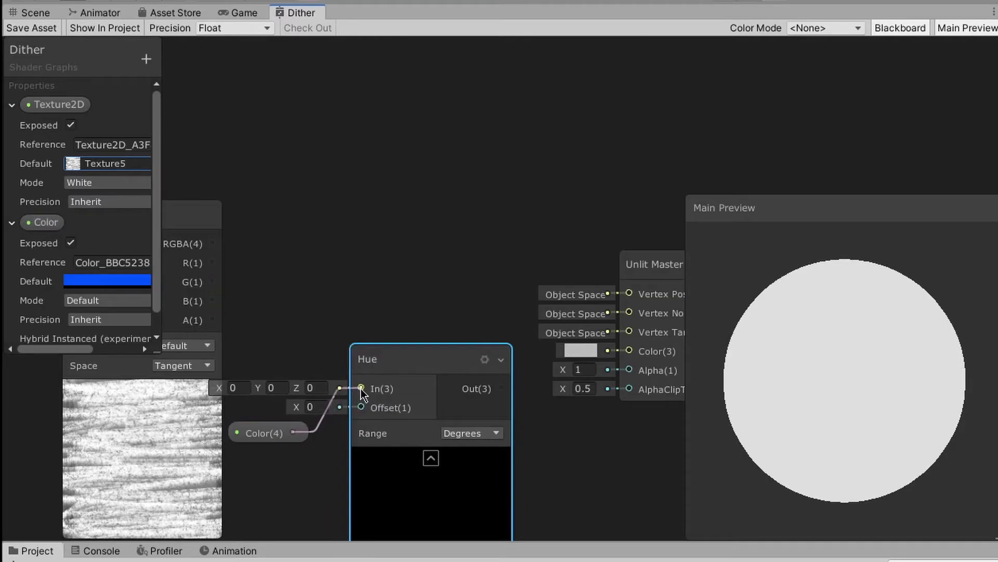
# - Tidy the layout, moving the Color node left and the Unlit Master node right
pyautogui.moveTo(292, 433); pyautogui.dragTo(200, 418)
pyautogui.moveTo(395, 358); pyautogui.dragTo(304, 386)
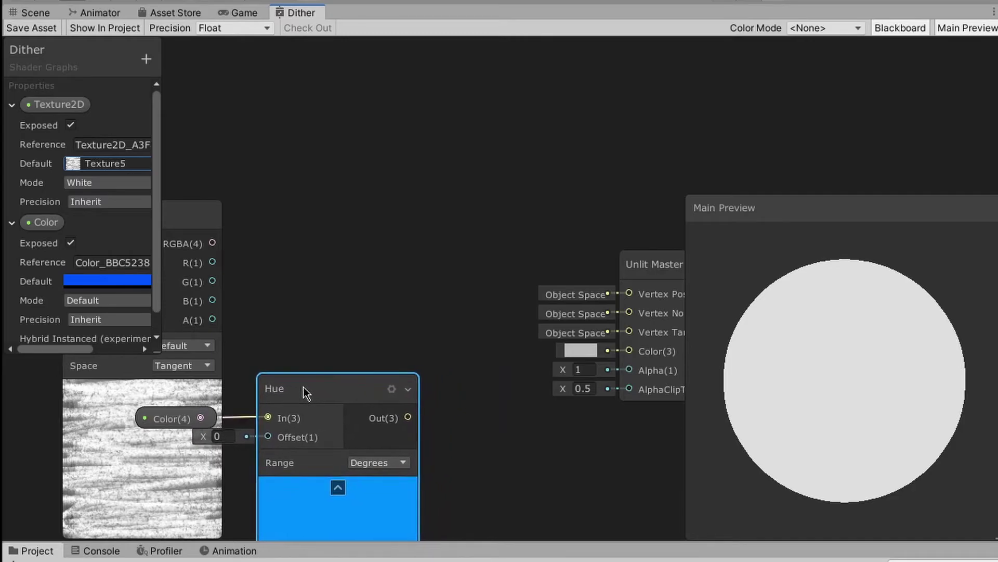
pyautogui.moveTo(558, 252); pyautogui.dragTo(494, 267)
pyautogui.moveTo(495, 267); pyautogui.dragTo(382, 266, button='middle')
pyautogui.click(556, 270)
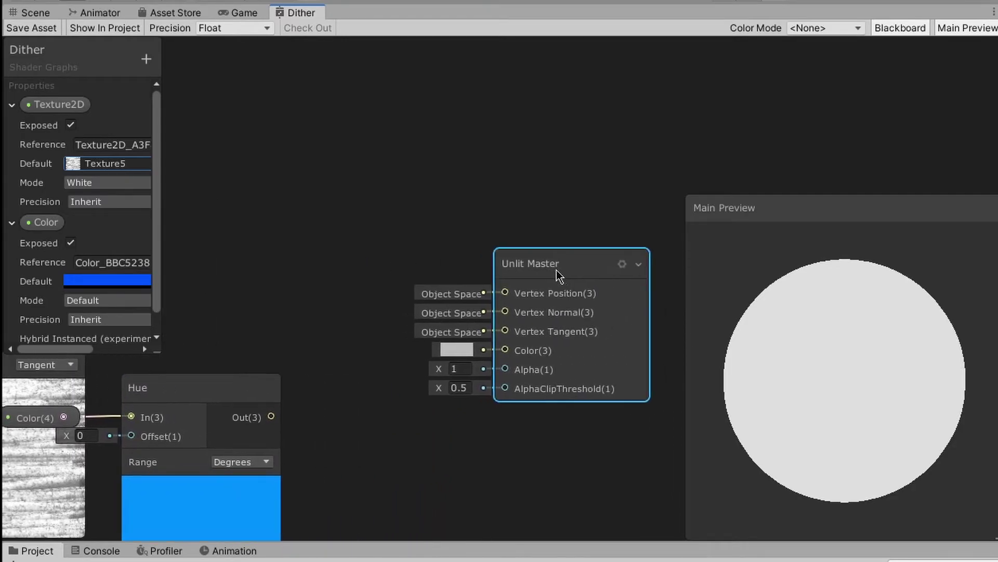
pyautogui.moveTo(556, 270); pyautogui.dragTo(661, 271)
pyautogui.click(276, 334)
# - Add a Multiply node placed between the Hue node and the Unlit Master
pyautogui.moveTo(275, 334)
pyautogui.mouseDown(button='middle')
pyautogui.moveTo(458, 319)
pyautogui.moveTo(546, 351)
pyautogui.moveTo(546, 334)
pyautogui.moveTo(429, 311)
pyautogui.moveTo(529, 308)
pyautogui.mouseUp(button='middle')
pyautogui.moveTo(214, 156); pyautogui.dragTo(415, 292, button='middle')
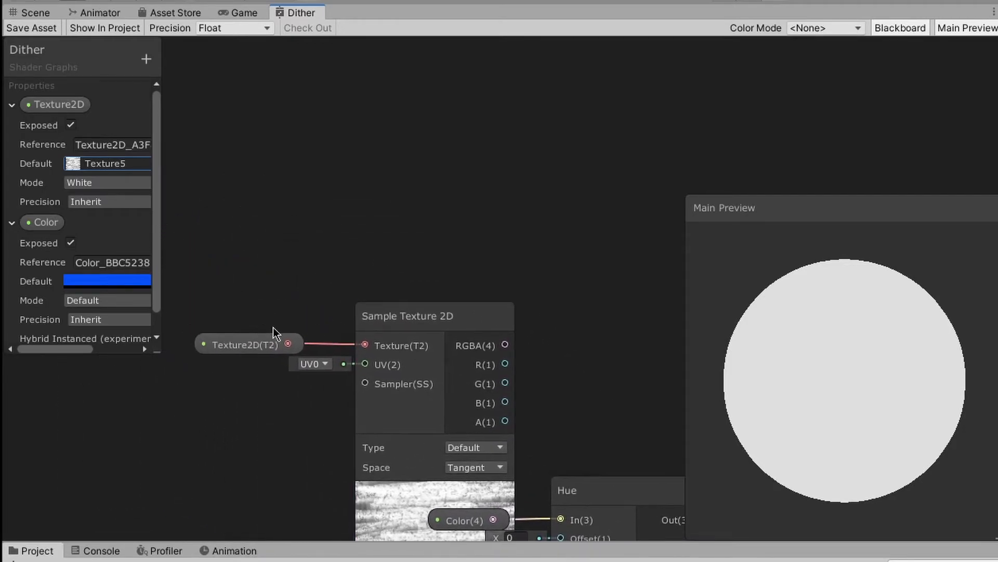
pyautogui.moveTo(581, 382)
pyautogui.mouseDown(button='middle')
pyautogui.moveTo(233, 310)
pyautogui.moveTo(242, 291)
pyautogui.mouseUp(button='middle')
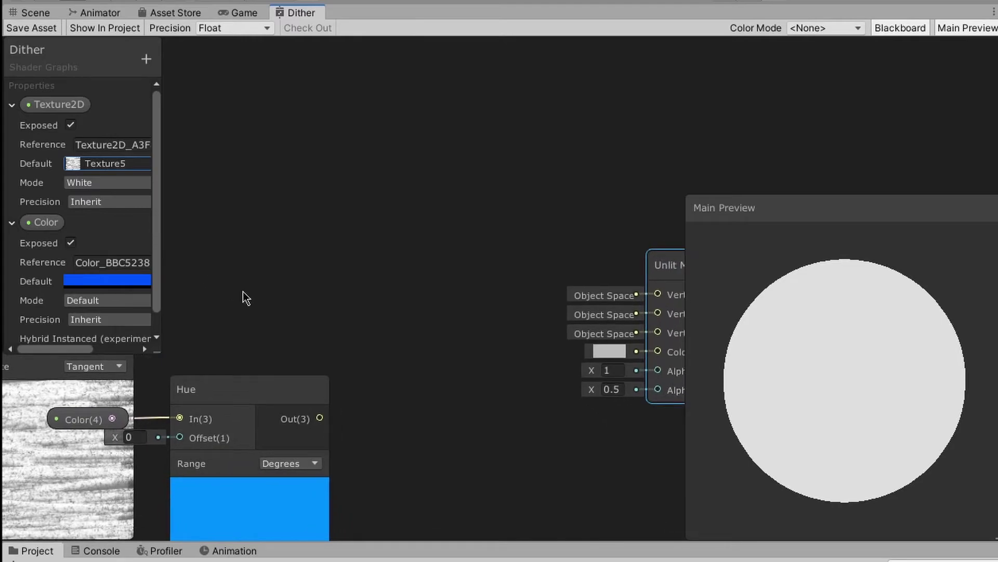
pyautogui.rightClick(393, 329)
pyautogui.click(430, 341)
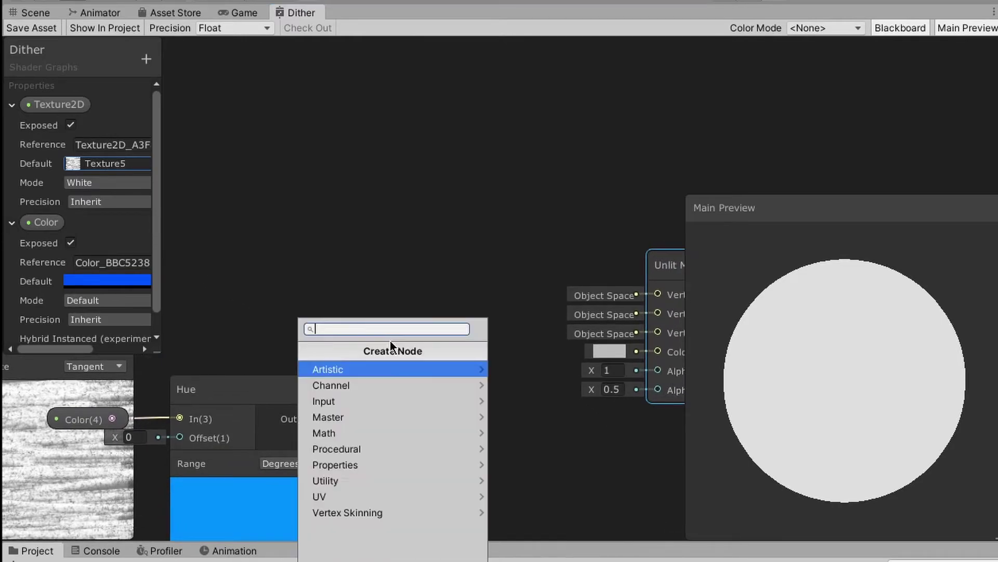
pyautogui.write('m')
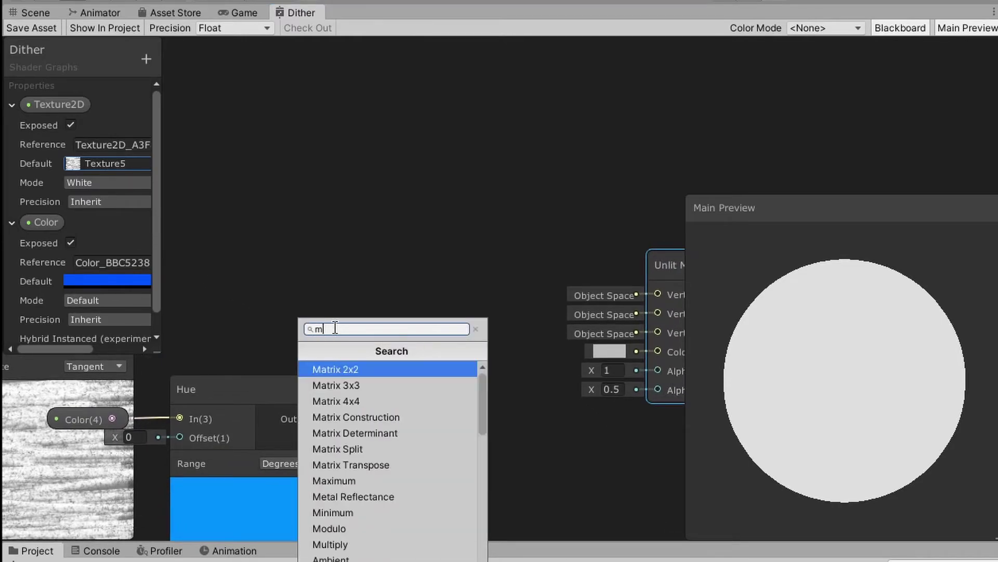
pyautogui.write('u')
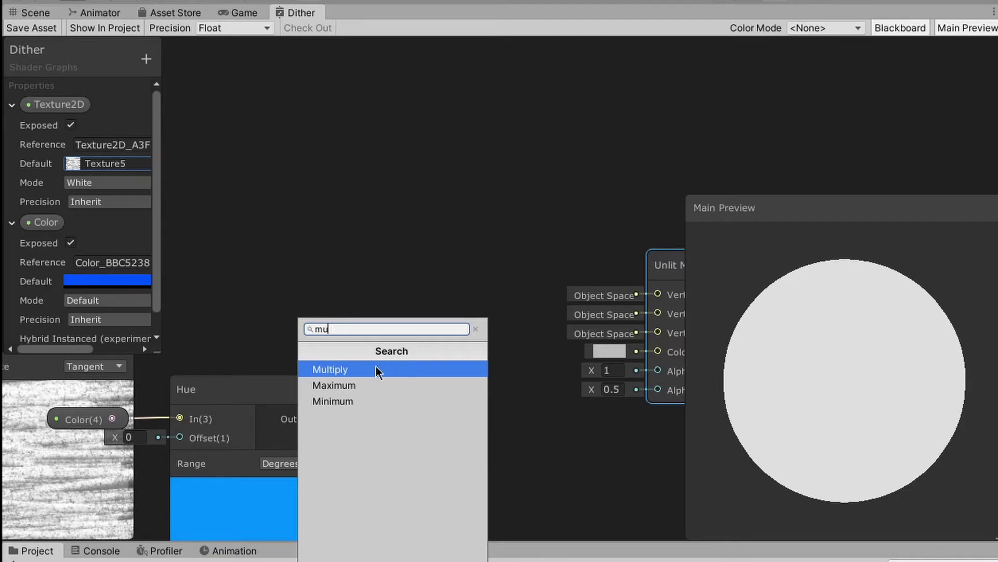
pyautogui.click(377, 371)
pyautogui.moveTo(465, 387); pyautogui.dragTo(417, 309)
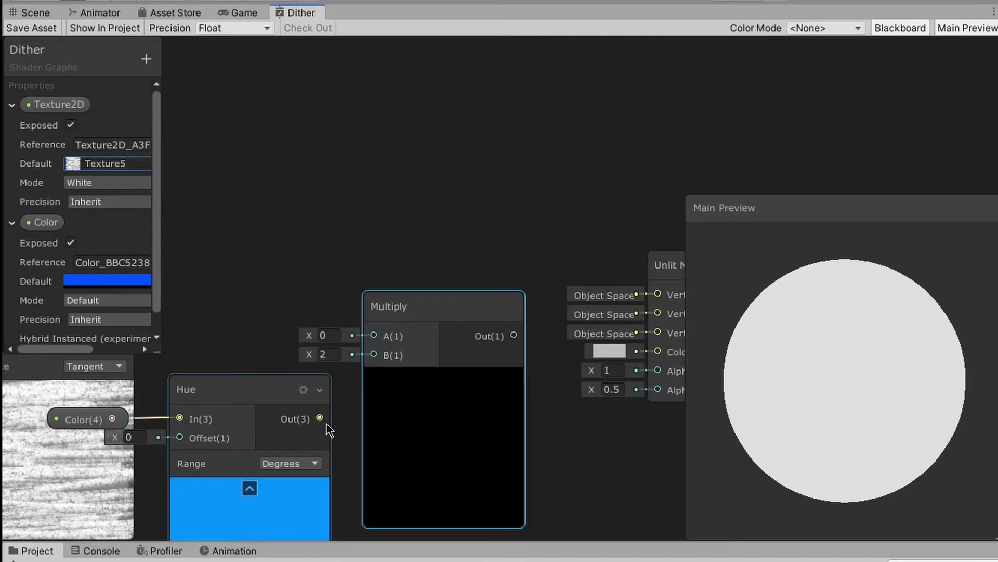
# - Wire Hue Out into Multiply B and the texture RGBA into Multiply A, pushing Unlit Master right
pyautogui.moveTo(320, 423); pyautogui.dragTo(374, 354)
pyautogui.moveTo(272, 357); pyautogui.dragTo(346, 406, button='middle')
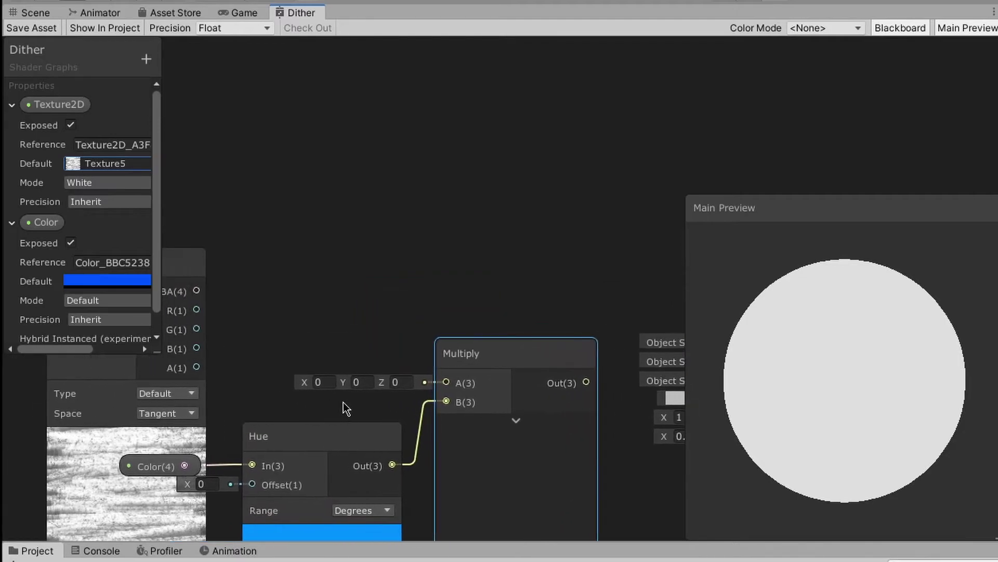
pyautogui.moveTo(210, 290); pyautogui.dragTo(459, 382)
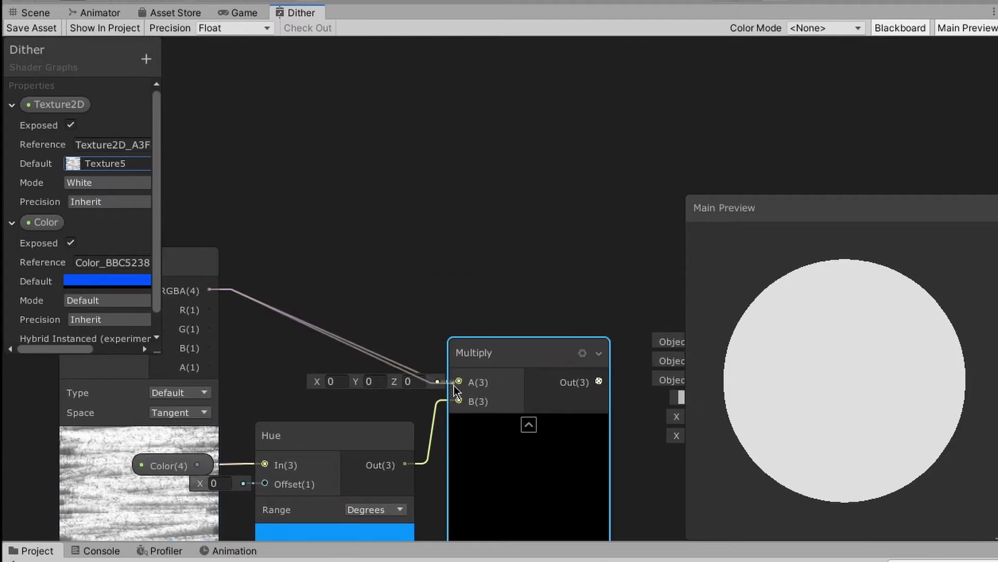
pyautogui.moveTo(671, 346); pyautogui.dragTo(355, 307, button='middle')
pyautogui.moveTo(476, 273); pyautogui.dragTo(632, 300)
pyautogui.moveTo(201, 436); pyautogui.dragTo(448, 350, button='middle')
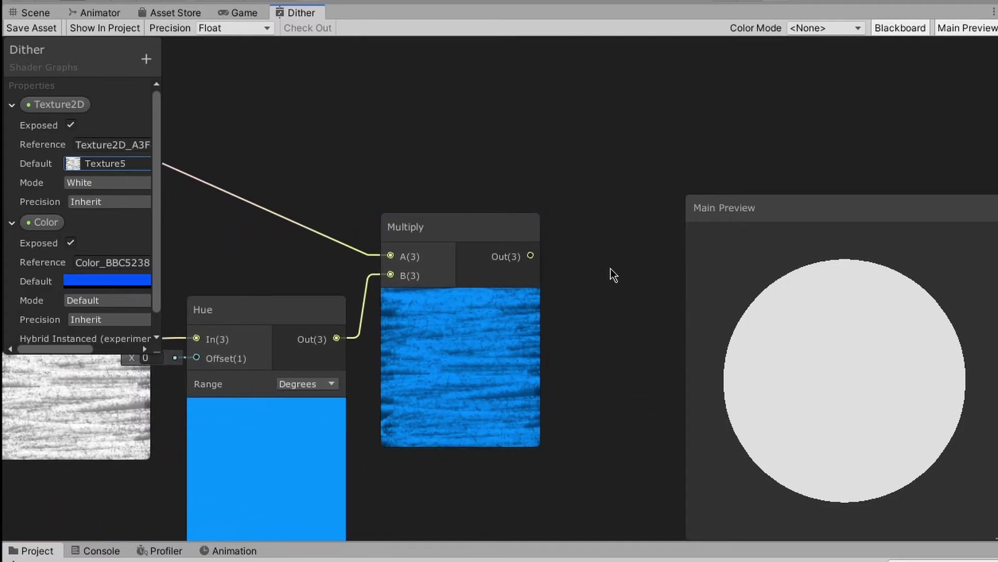
pyautogui.moveTo(613, 274); pyautogui.dragTo(356, 267, button='middle')
pyautogui.moveTo(656, 269)
pyautogui.mouseDown(button='middle')
pyautogui.moveTo(574, 267)
pyautogui.moveTo(581, 252)
pyautogui.moveTo(821, 272)
pyautogui.mouseUp(button='middle')
# - Add a Dither node fed by the Multiply output, previewing the dithered blue texture
pyautogui.rightClick(470, 306)
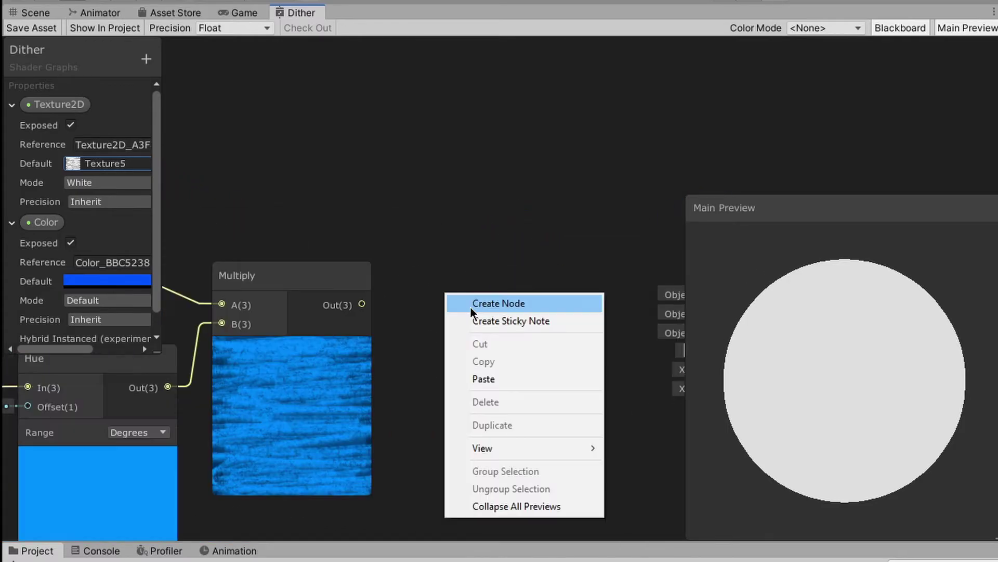
pyautogui.click(470, 306)
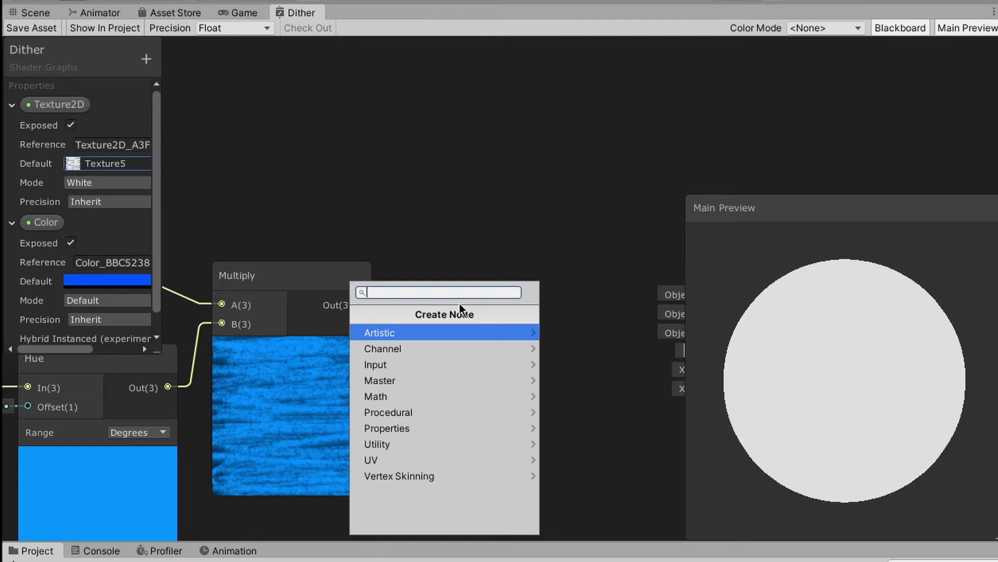
pyautogui.write('dither')
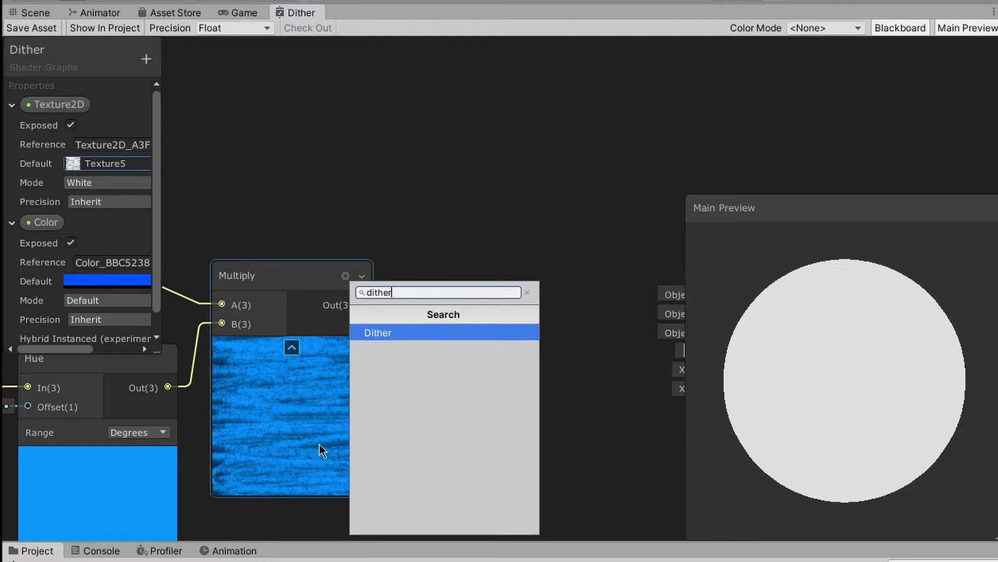
pyautogui.click(383, 333)
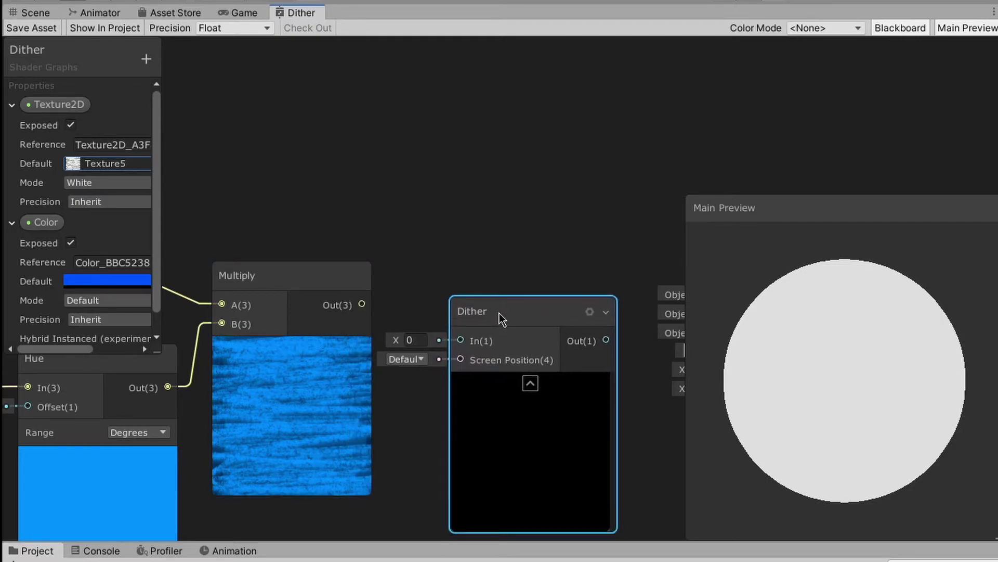
pyautogui.moveTo(500, 313); pyautogui.dragTo(502, 277)
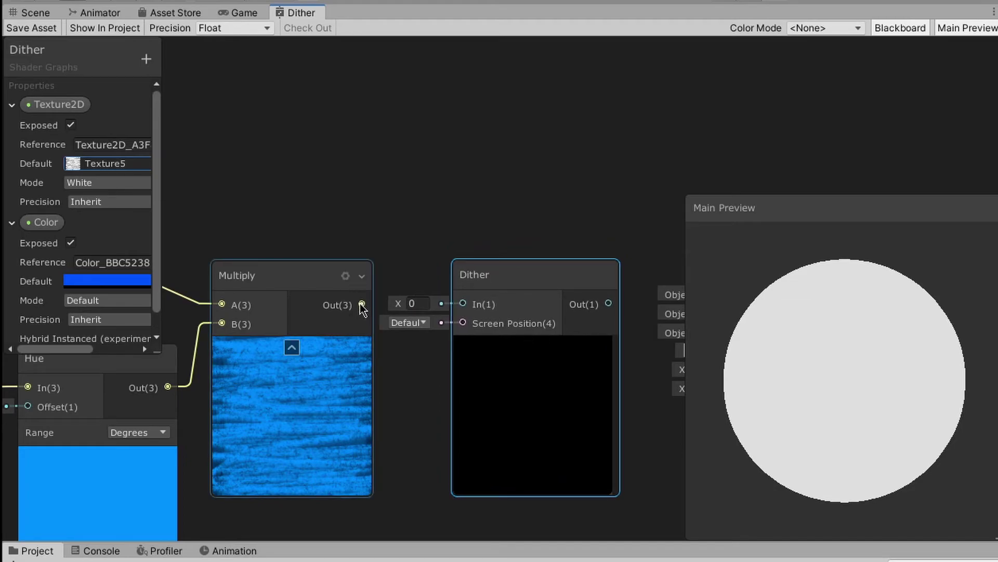
pyautogui.moveTo(363, 304); pyautogui.dragTo(462, 303)
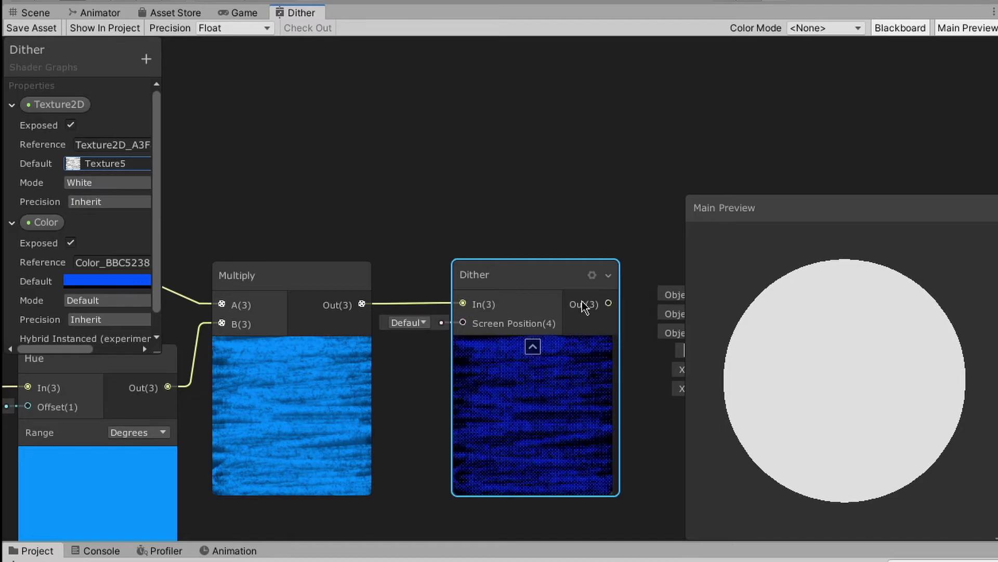
pyautogui.moveTo(586, 305); pyautogui.dragTo(422, 280, button='middle')
pyautogui.click(375, 320)
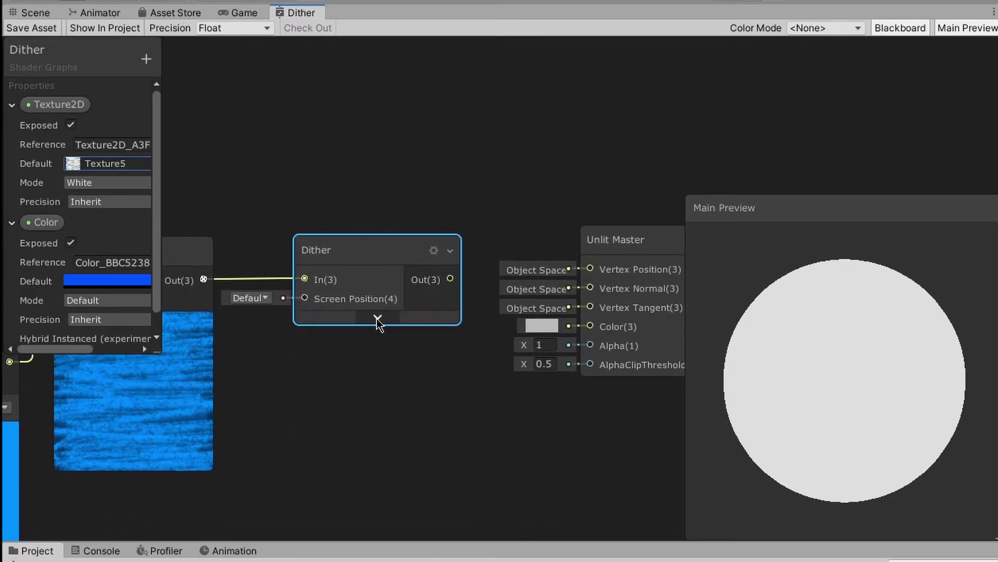
# - Connect Dither Out to the Unlit Master's Color and AlphaClipThreshold and inspect the preview sphere
pyautogui.moveTo(617, 263); pyautogui.dragTo(463, 257, button='middle')
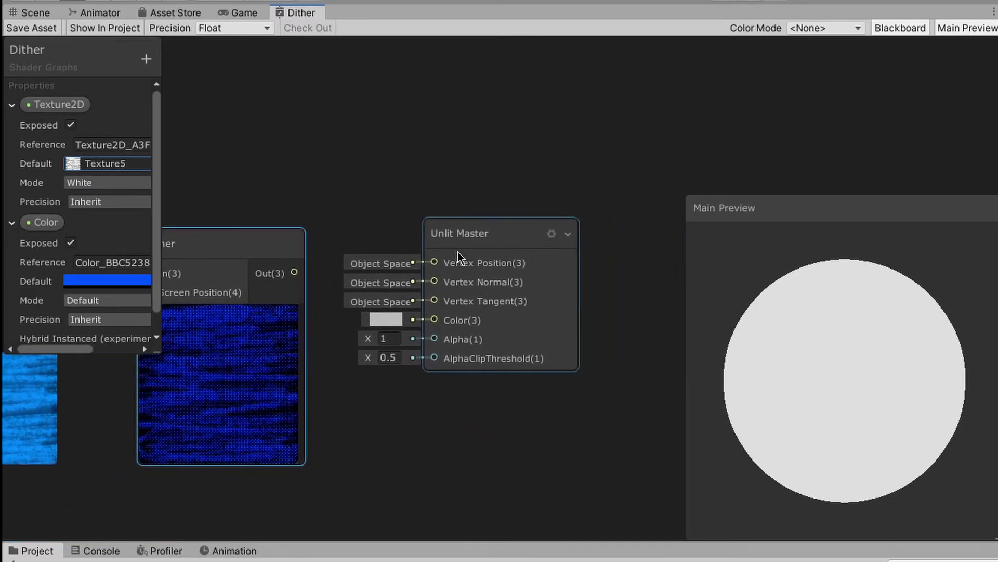
pyautogui.moveTo(467, 233); pyautogui.dragTo(465, 239)
pyautogui.moveTo(292, 278)
pyautogui.mouseDown(button='middle')
pyautogui.moveTo(331, 302)
pyautogui.moveTo(317, 307)
pyautogui.moveTo(313, 295)
pyautogui.mouseUp(button='middle')
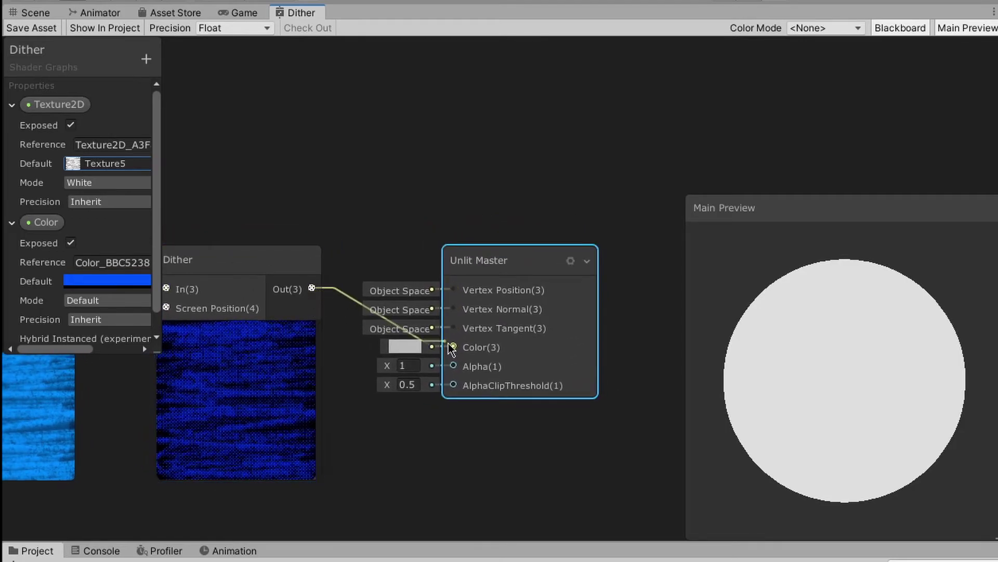
pyautogui.moveTo(312, 289); pyautogui.dragTo(455, 346)
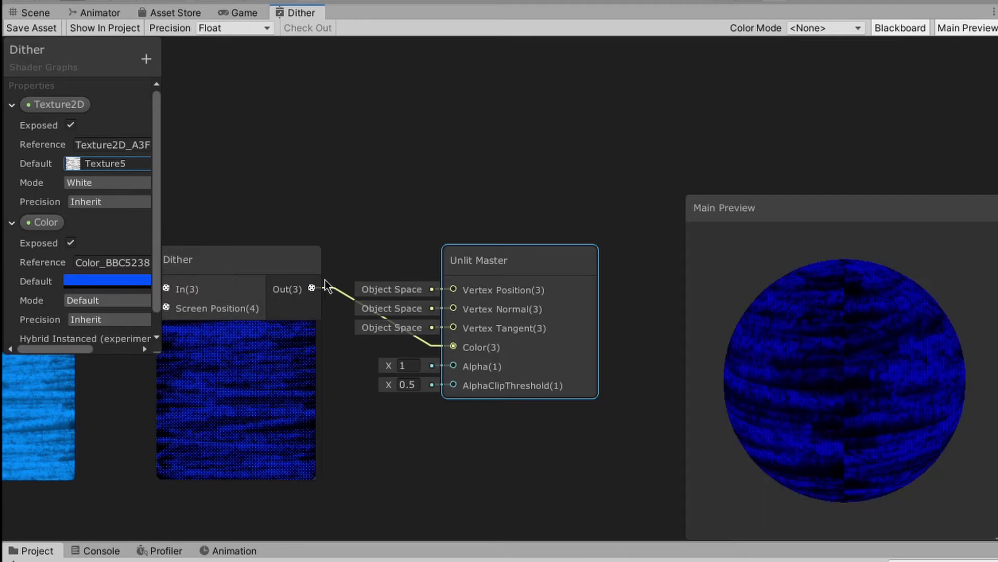
pyautogui.moveTo(312, 289); pyautogui.dragTo(466, 385)
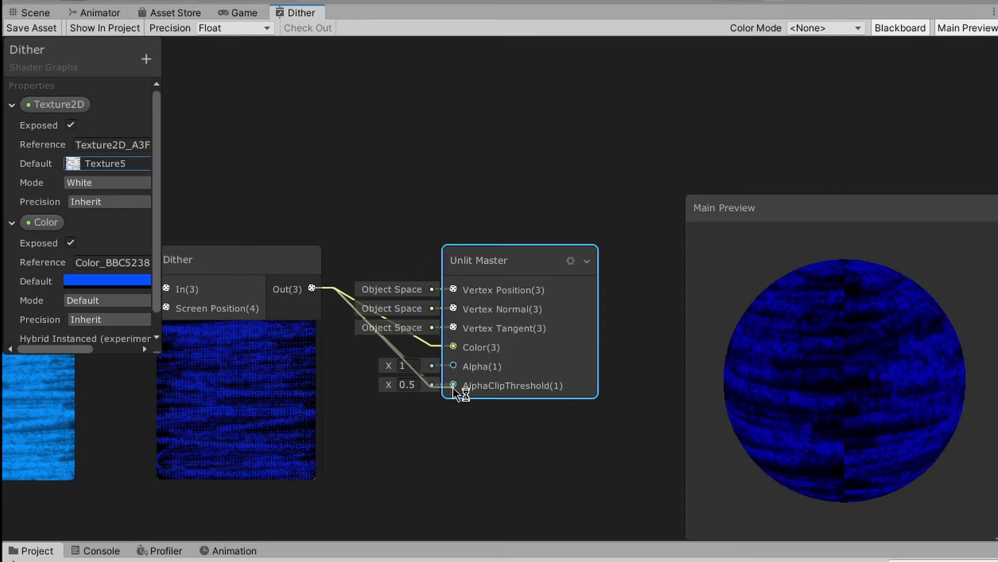
pyautogui.moveTo(454, 390); pyautogui.dragTo(453, 385)
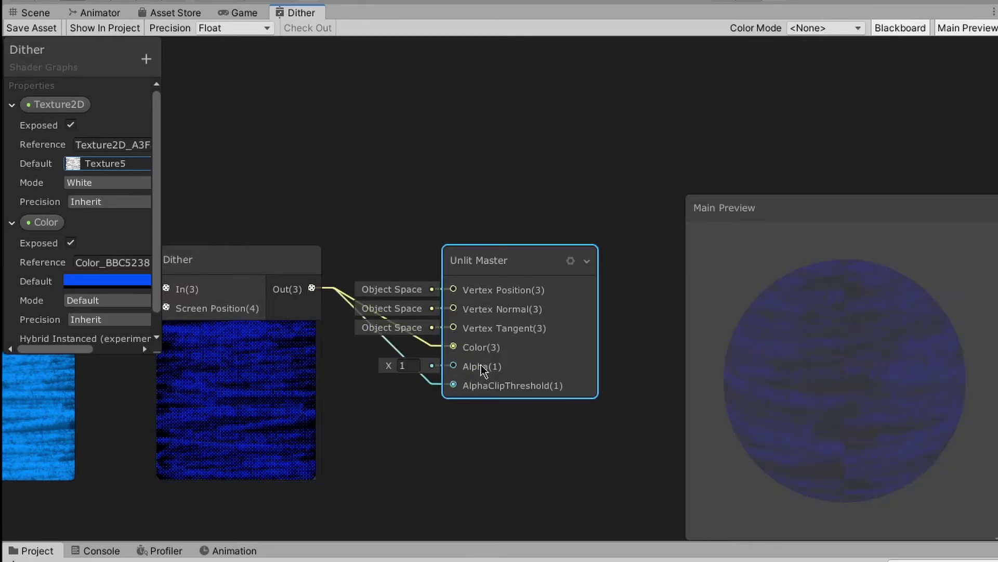
pyautogui.moveTo(892, 416)
pyautogui.mouseDown()
pyautogui.moveTo(856, 425)
pyautogui.moveTo(862, 458)
pyautogui.moveTo(803, 437)
pyautogui.mouseUp()
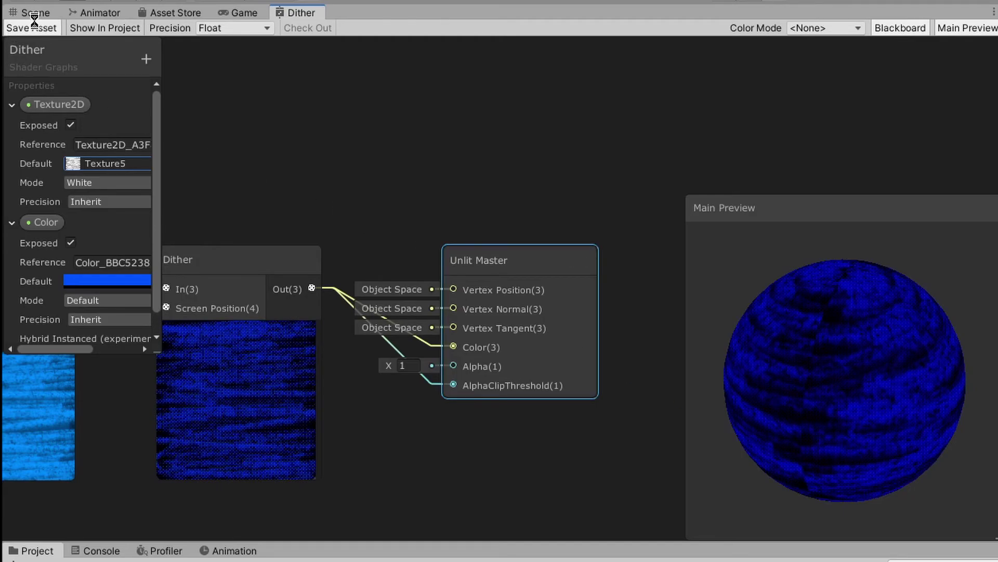
# - Back in the Scene, assign the Dither shader to mat and drag mat onto the sphere
pyautogui.click(36, 13)
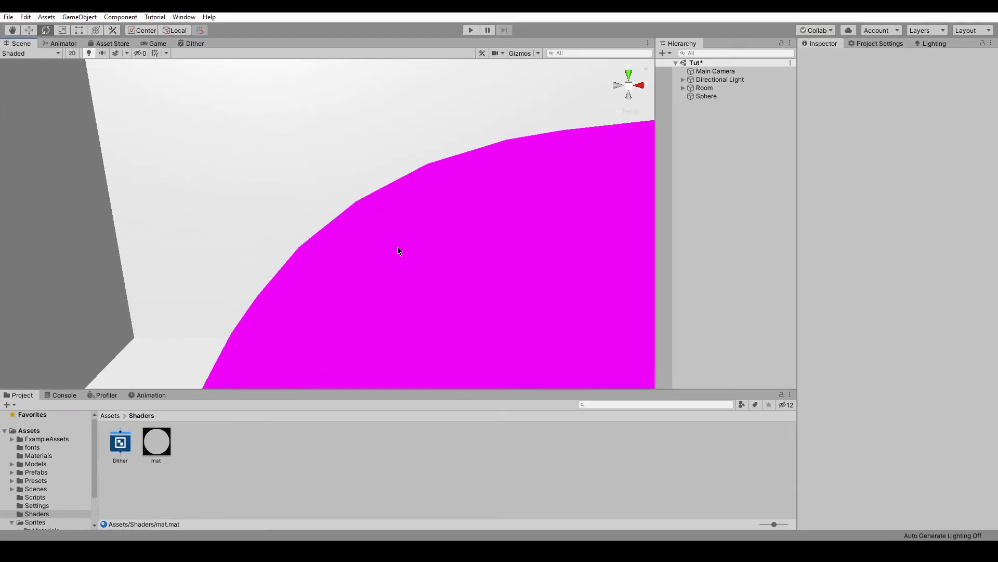
pyautogui.scroll(-5, 397, 246)
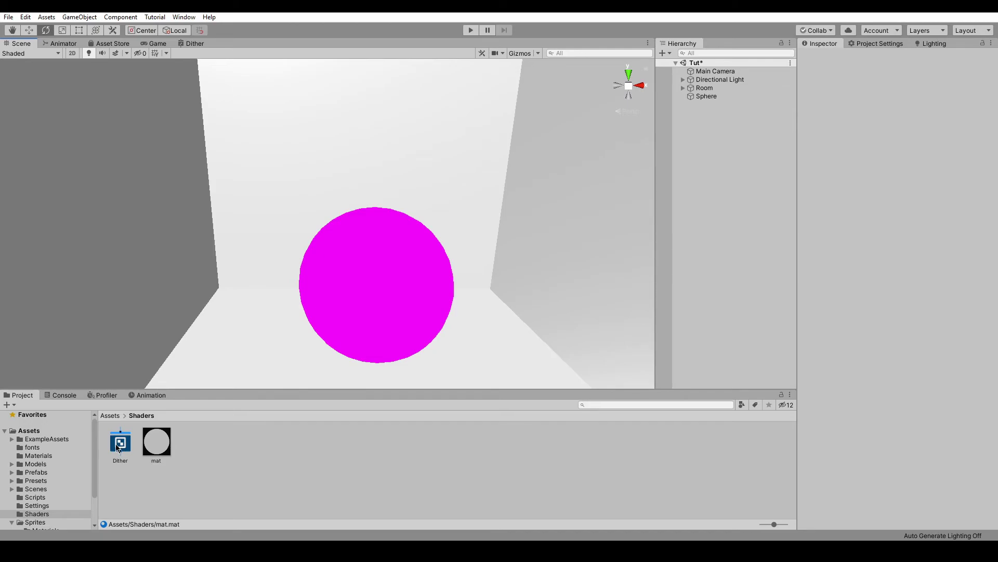
pyautogui.moveTo(116, 448); pyautogui.dragTo(155, 451)
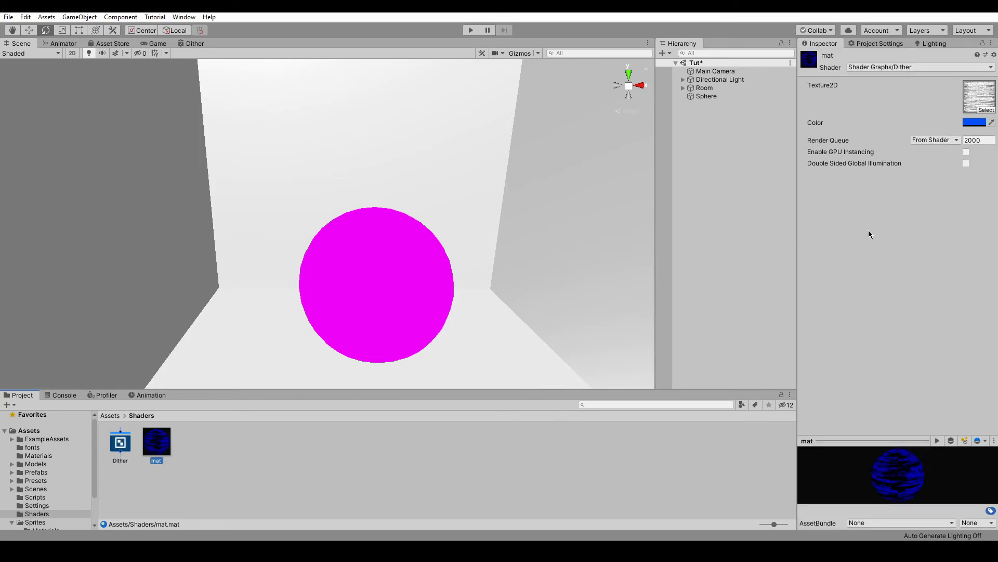
pyautogui.moveTo(975, 122)
pyautogui.mouseDown()
pyautogui.moveTo(209, 425)
pyautogui.moveTo(388, 294)
pyautogui.mouseUp()
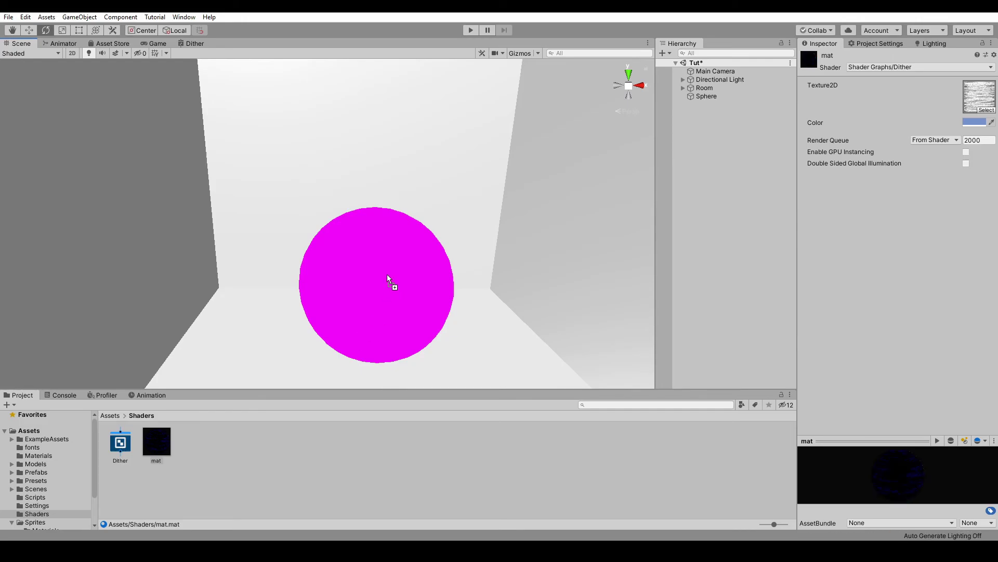
# - Apply mat to the selected sphere and set the material's Color to white
pyautogui.click(413, 269)
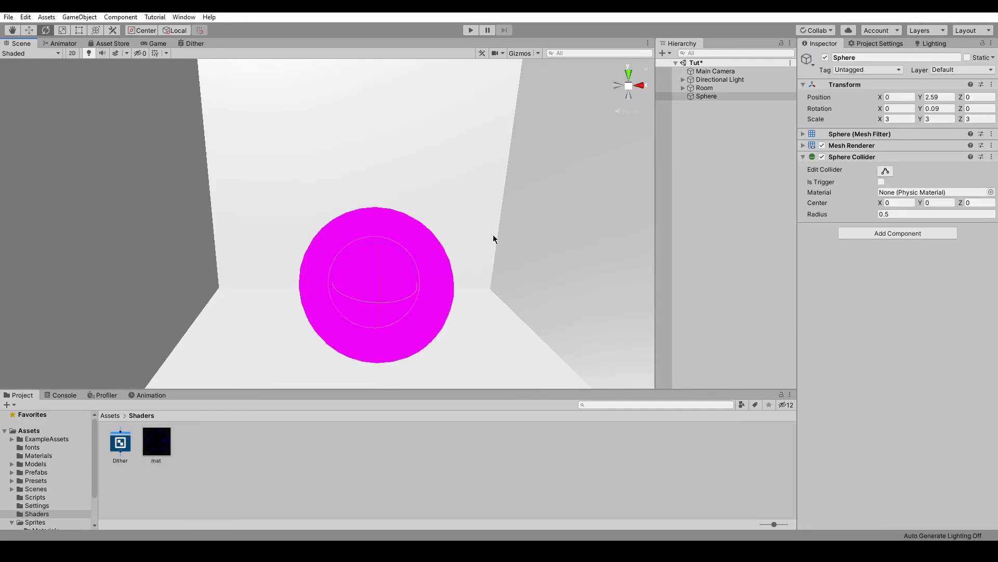
pyautogui.click(121, 442)
pyautogui.click(156, 446)
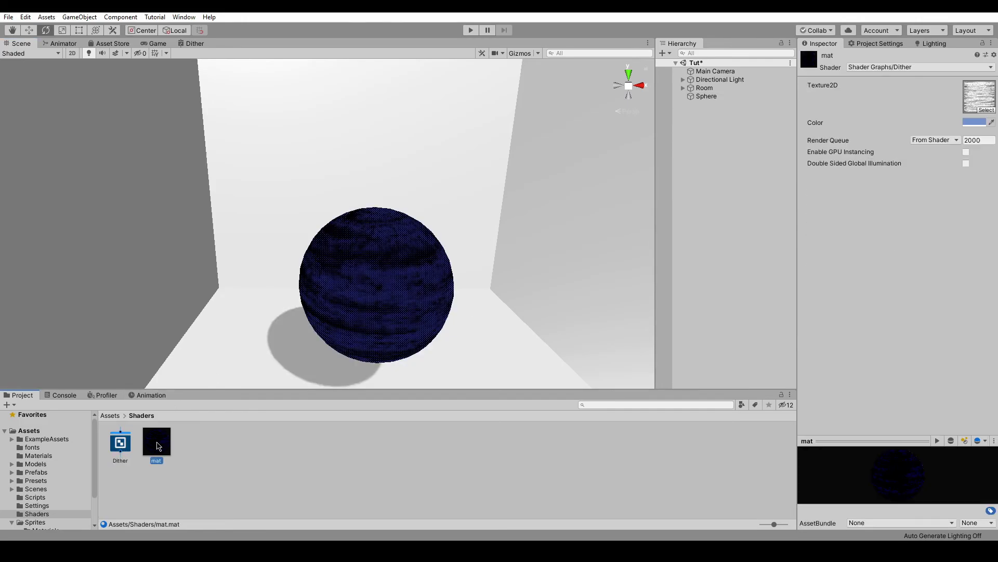
pyautogui.click(976, 123)
pyautogui.moveTo(713, 230); pyautogui.dragTo(687, 195)
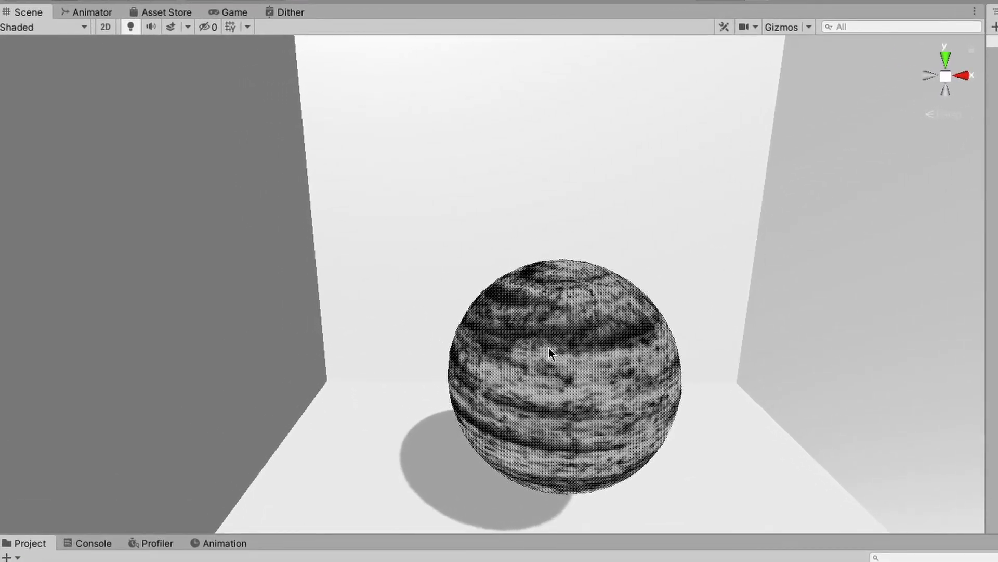
# - Switch to the Game view to see the dithered textured sphere through the camera
pyautogui.click(235, 15)
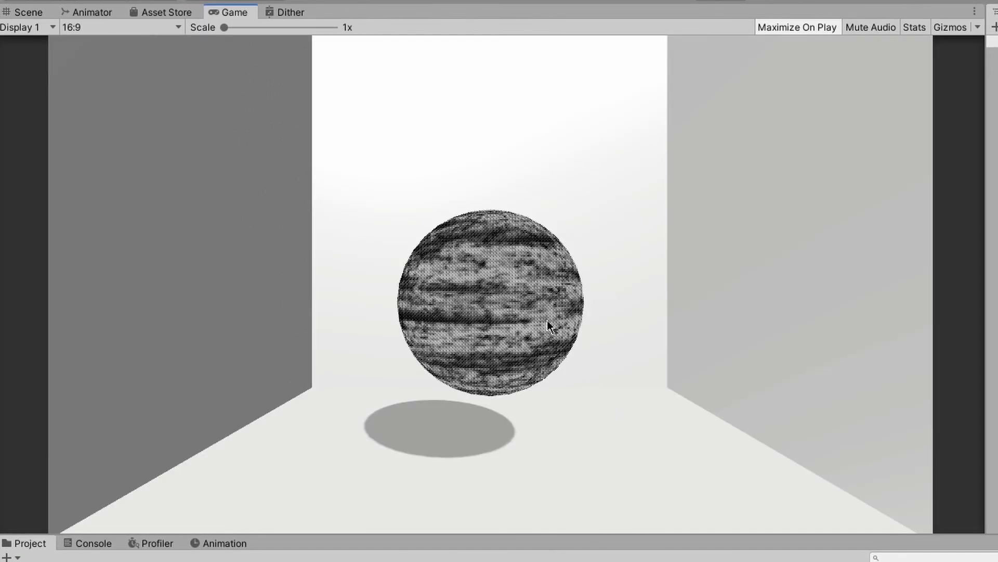